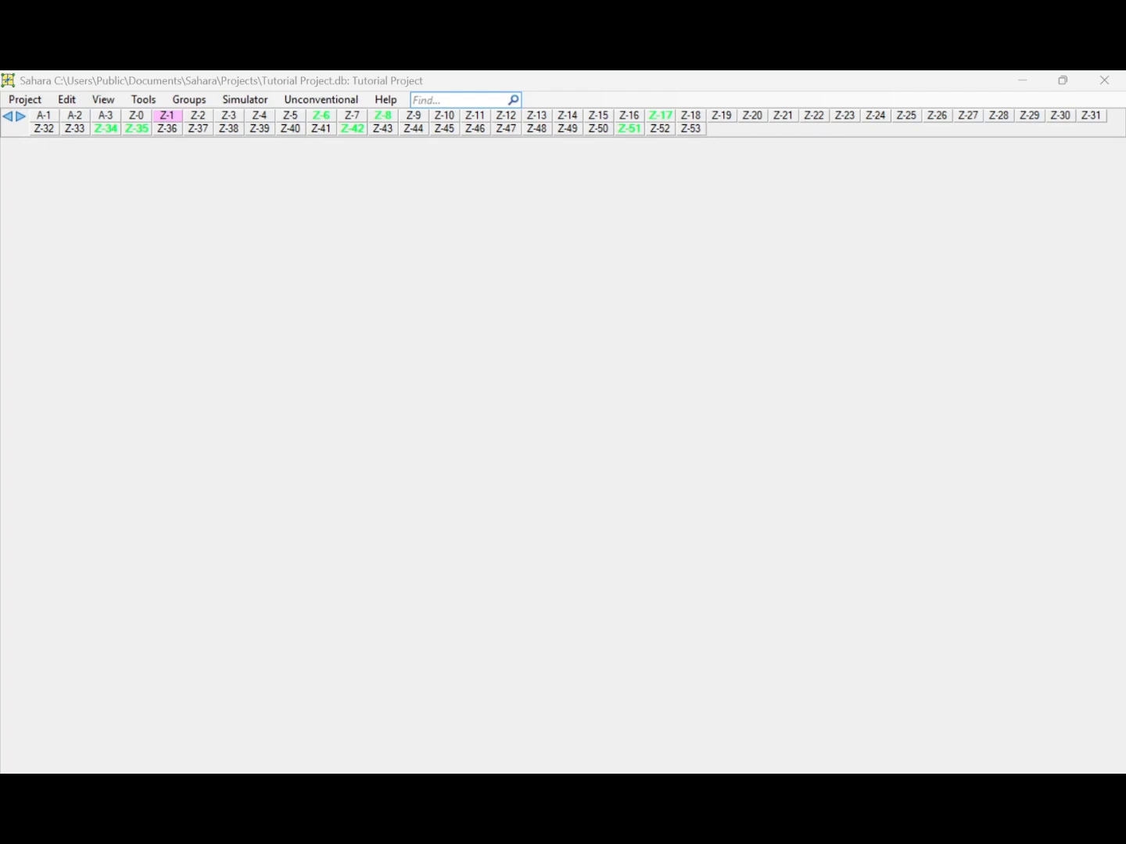
# Open the map view and bring up the symbol settings for its objects.
pyautogui.click(102, 100)
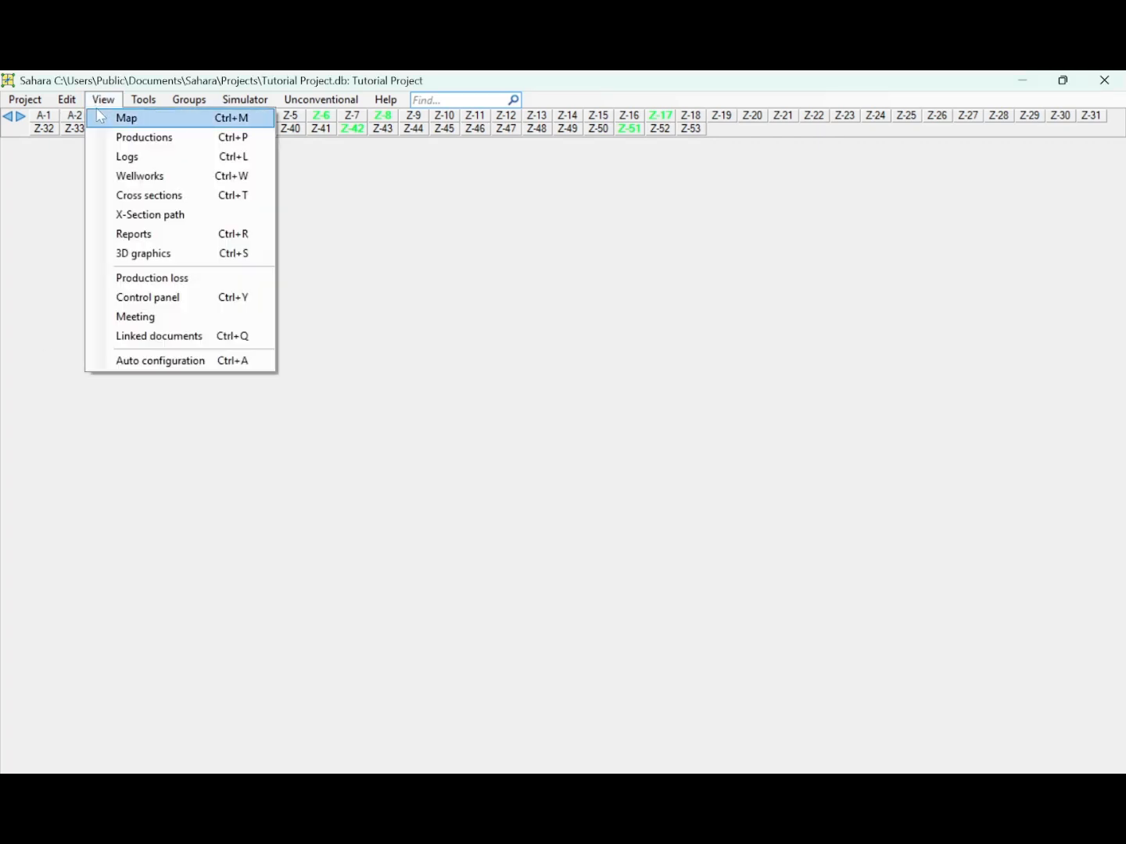
pyautogui.click(102, 117)
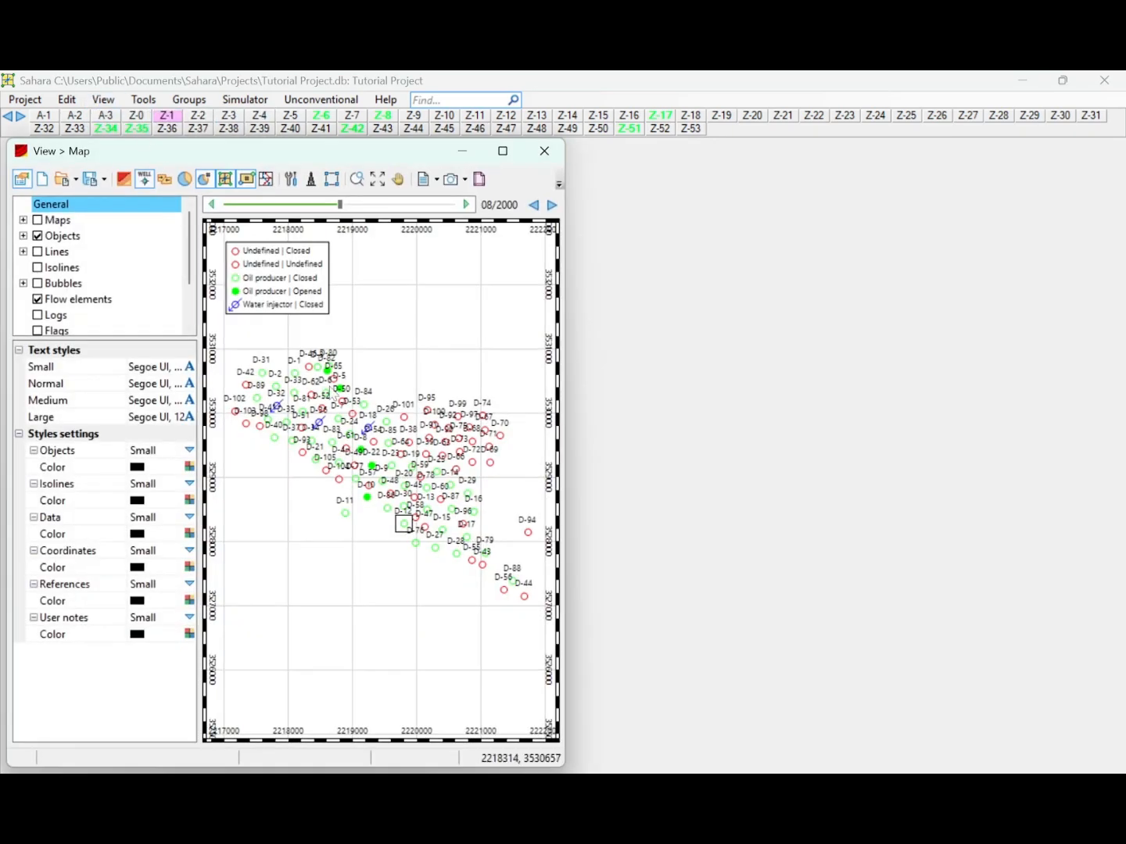
pyautogui.scroll(1, 359, 416)
pyautogui.scroll(1, 357, 355)
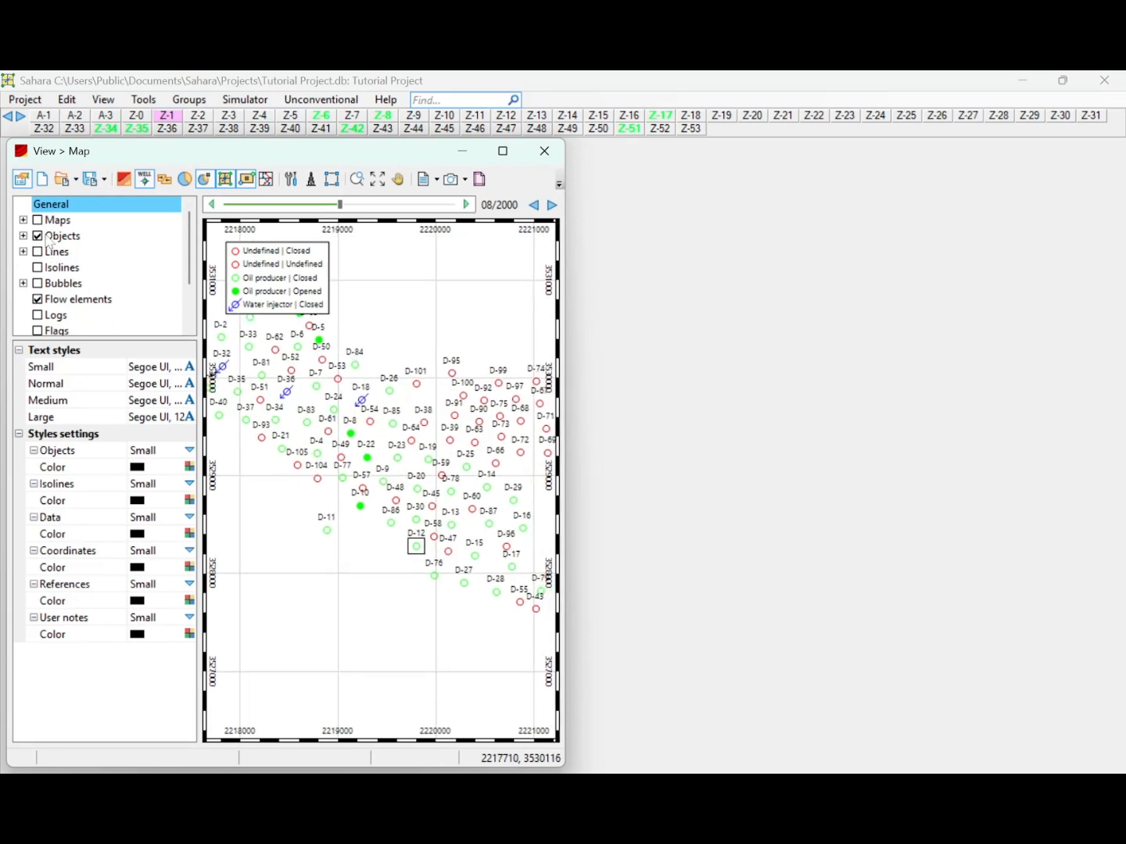
pyautogui.click(49, 240)
pyautogui.click(23, 235)
pyautogui.click(81, 268)
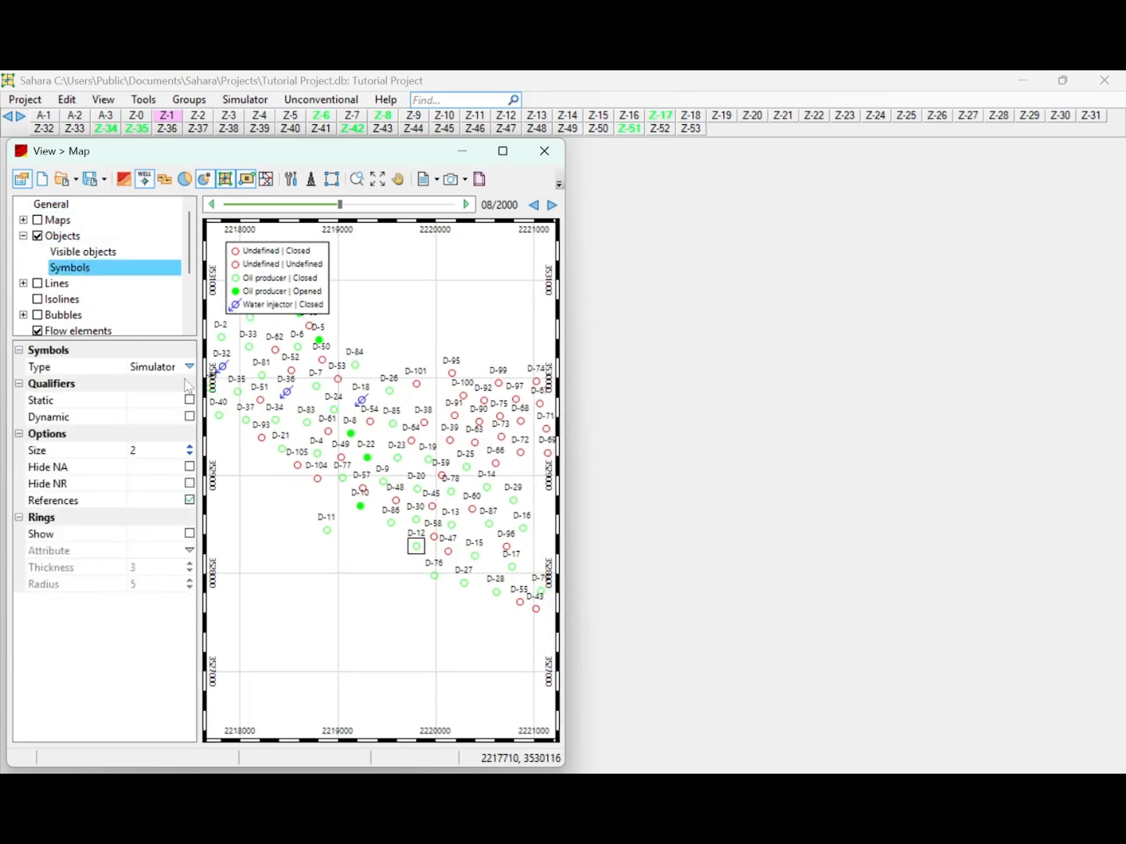
# Move the map date to 02/2027 and select well D-22.
pyautogui.moveTo(339, 206); pyautogui.dragTo(401, 206)
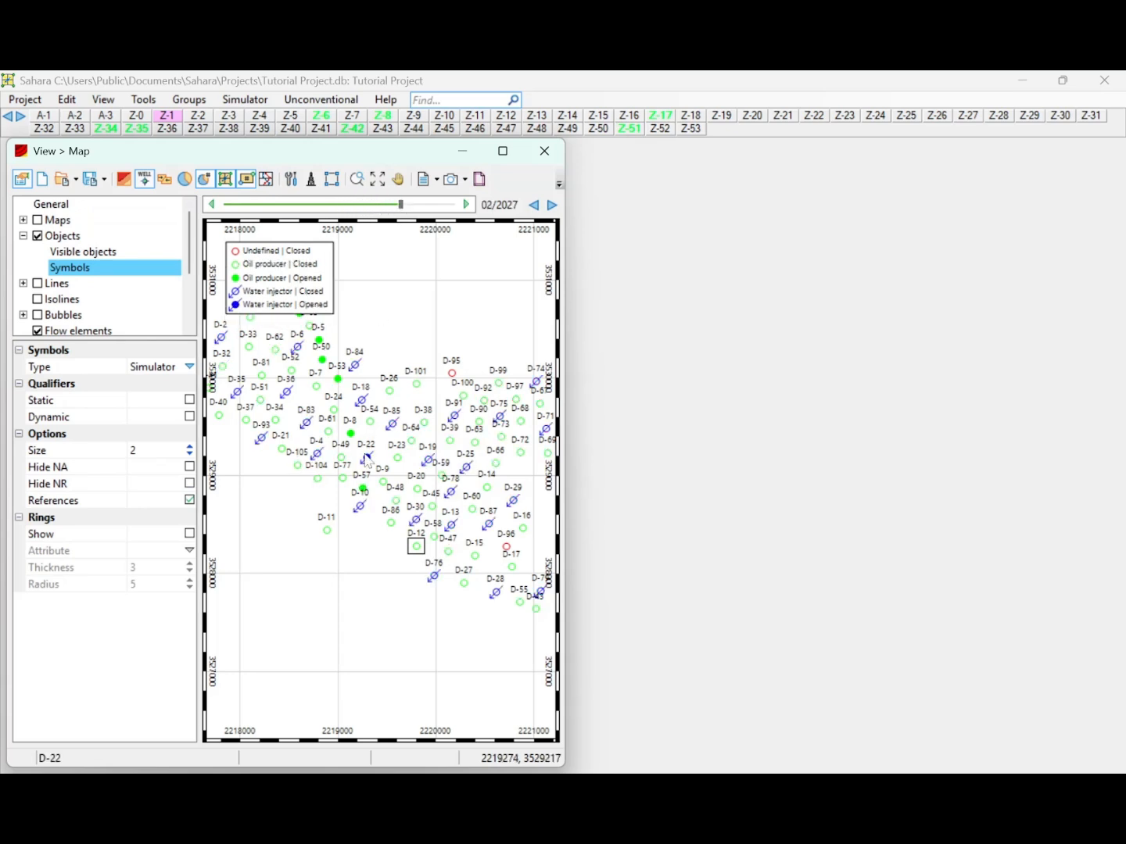
pyautogui.click(367, 458)
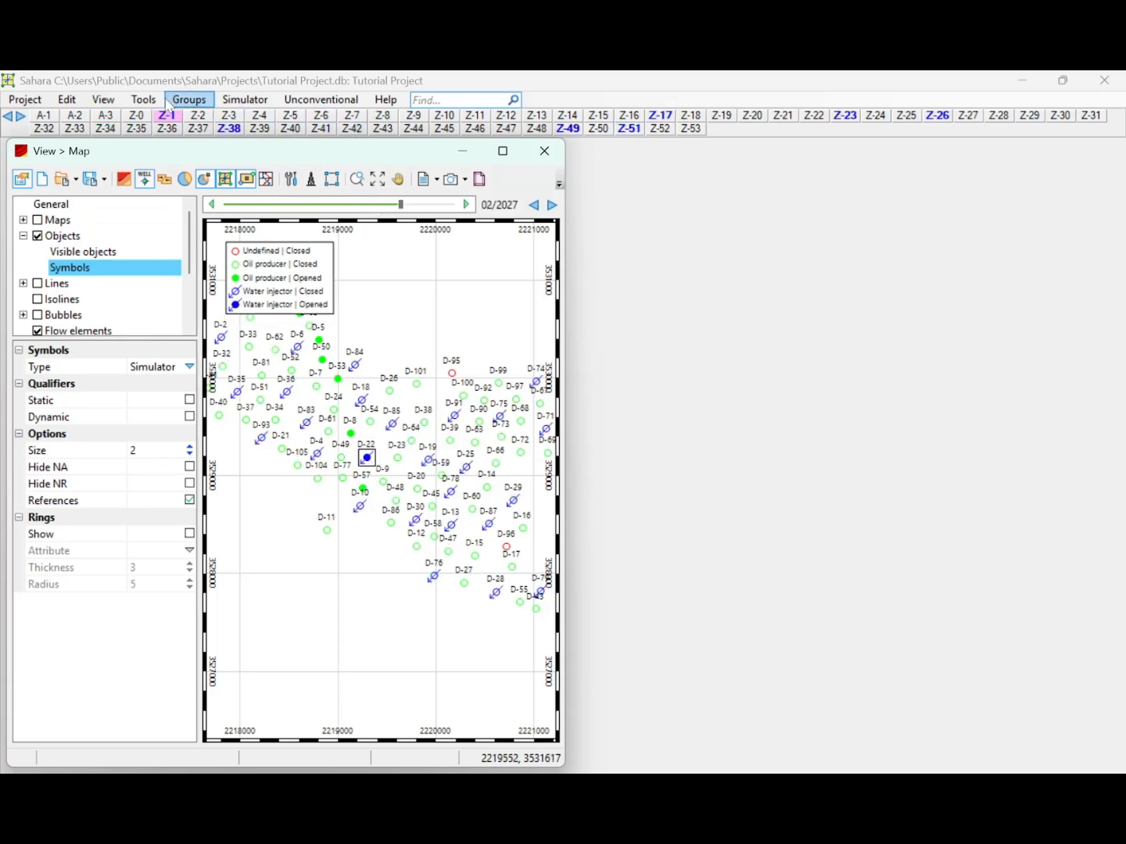
# Open the productions view and replace the existing charts with a single blank chart.
pyautogui.click(104, 100)
pyautogui.click(116, 136)
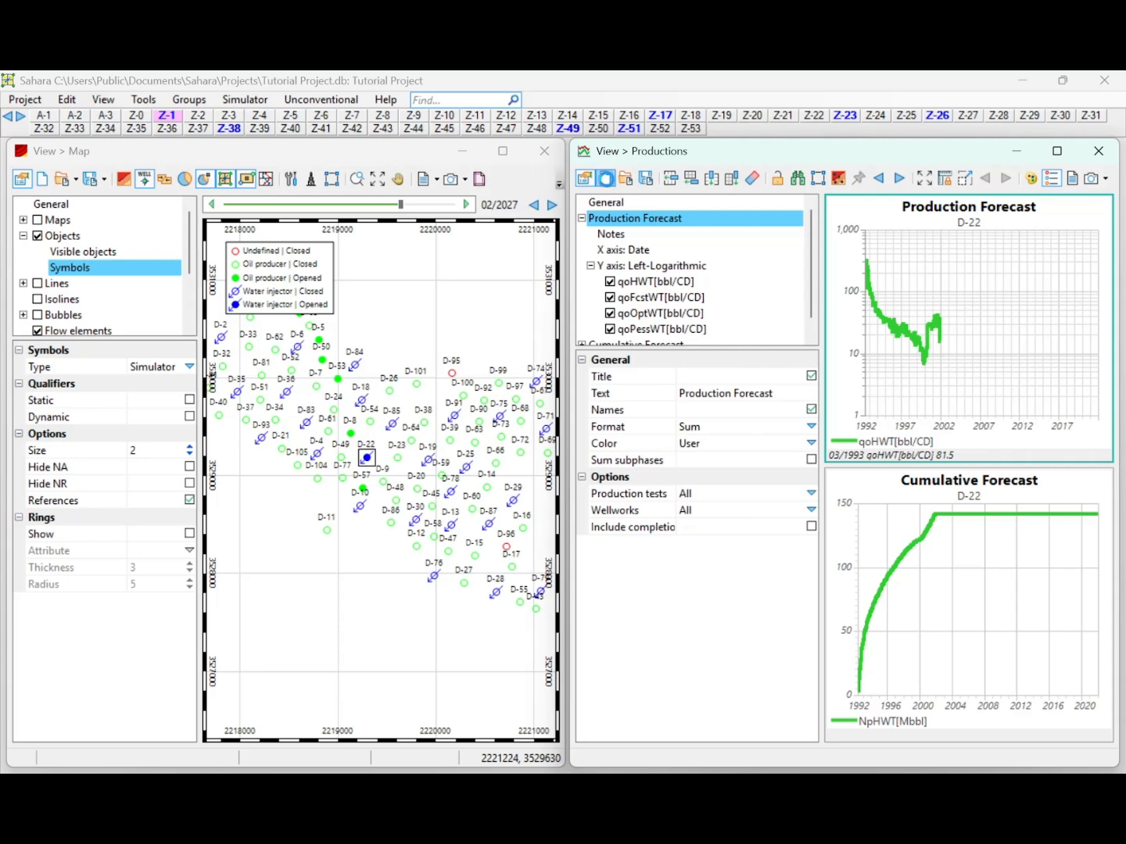
pyautogui.click(609, 182)
pyautogui.click(586, 493)
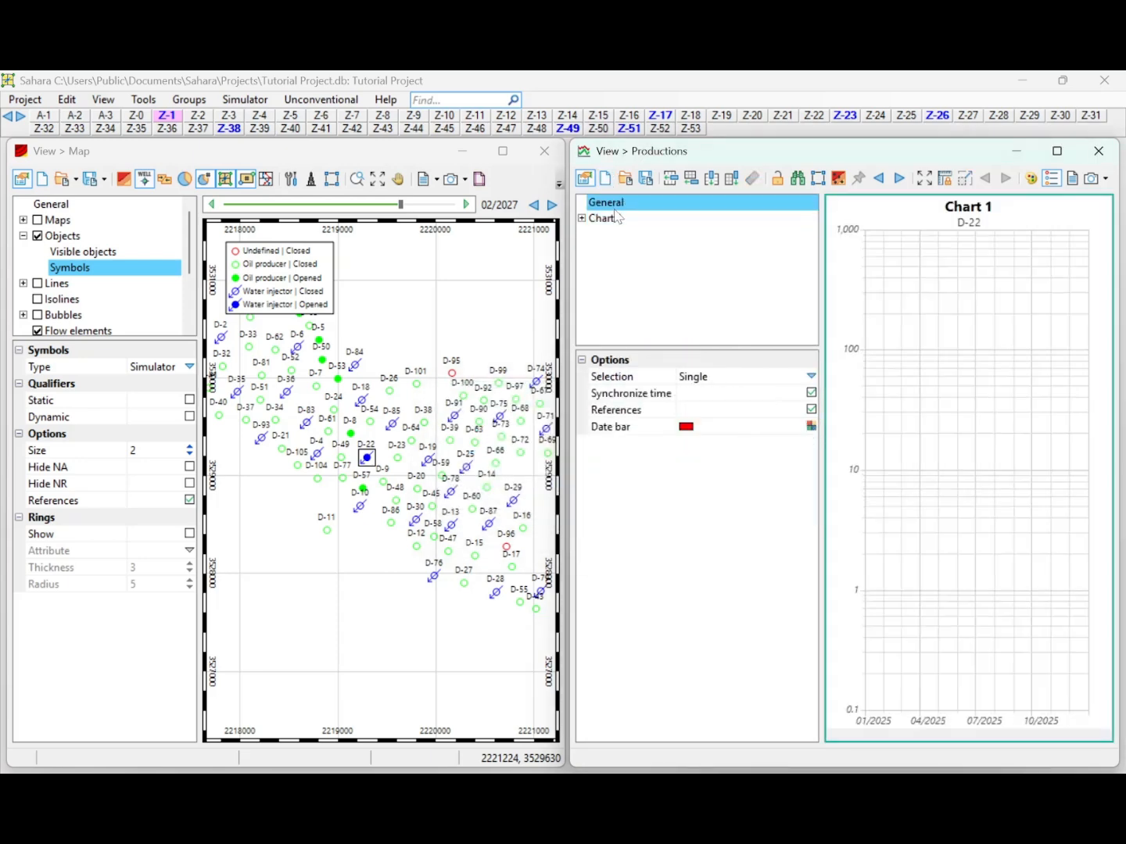
pyautogui.doubleClick(617, 218)
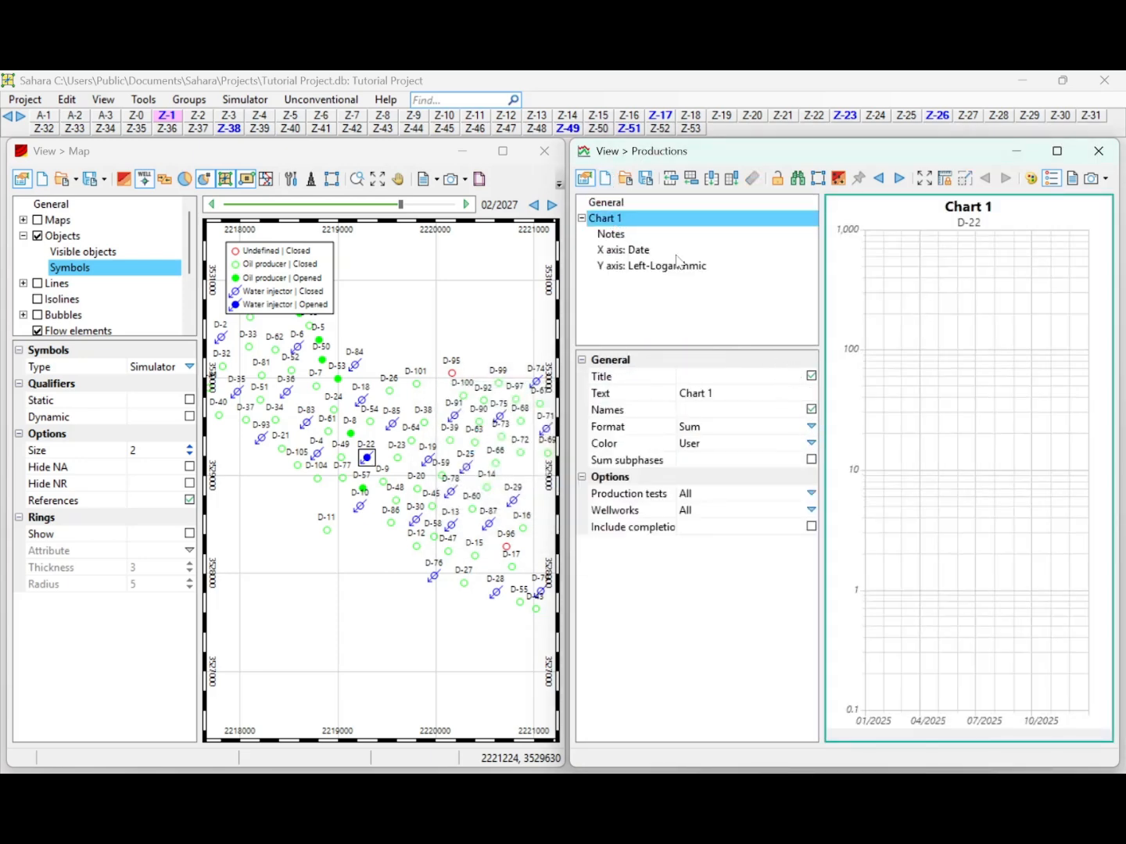
# Choose the history oil total calendar-day rate as a variable for the chart's left logarithmic Y axis.
pyautogui.click(636, 265)
pyautogui.click(811, 443)
pyautogui.click(665, 323)
pyautogui.click(681, 339)
pyautogui.click(700, 338)
pyautogui.click(716, 354)
pyautogui.click(732, 369)
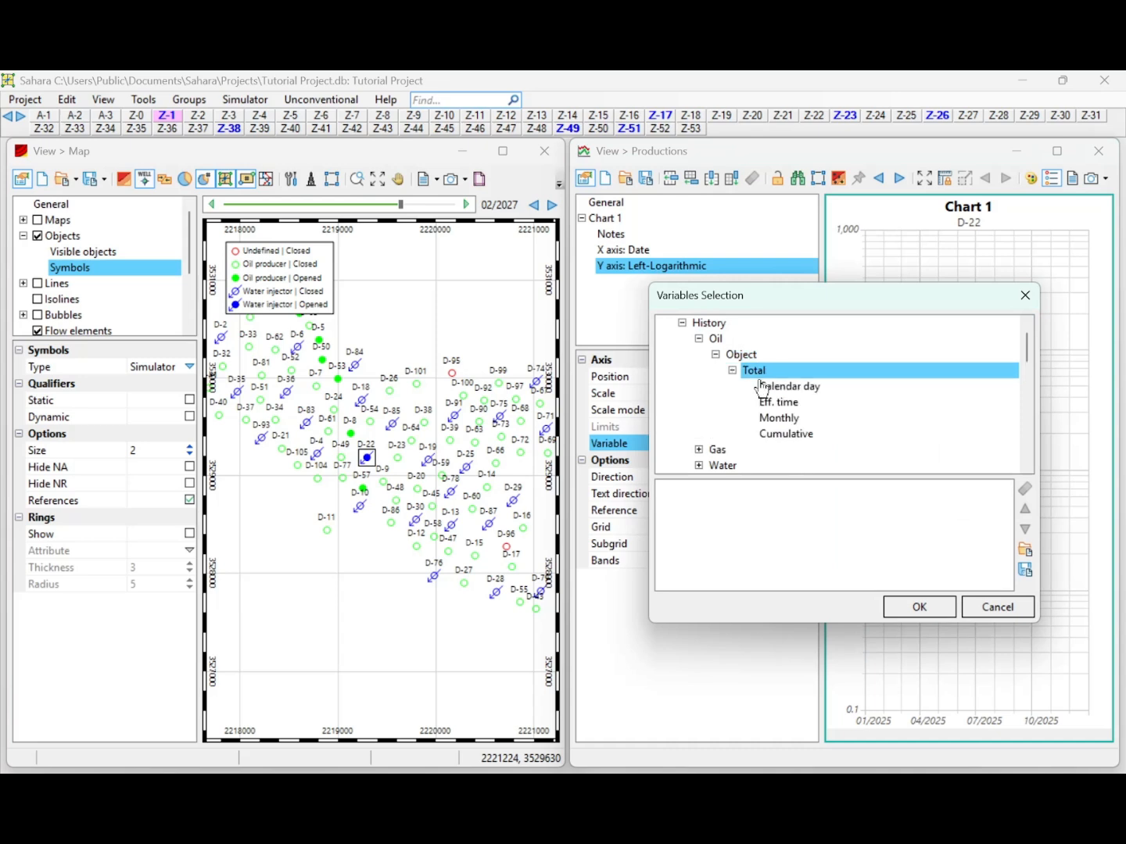
pyautogui.doubleClick(774, 389)
# Add the history liquid total calendar-day rate to the Y axis variables.
pyautogui.scroll(-1, 717, 441)
pyautogui.click(700, 433)
pyautogui.click(731, 450)
pyautogui.scroll(-1, 750, 437)
pyautogui.click(755, 422)
pyautogui.doubleClick(774, 417)
pyautogui.scroll(-2, 739, 433)
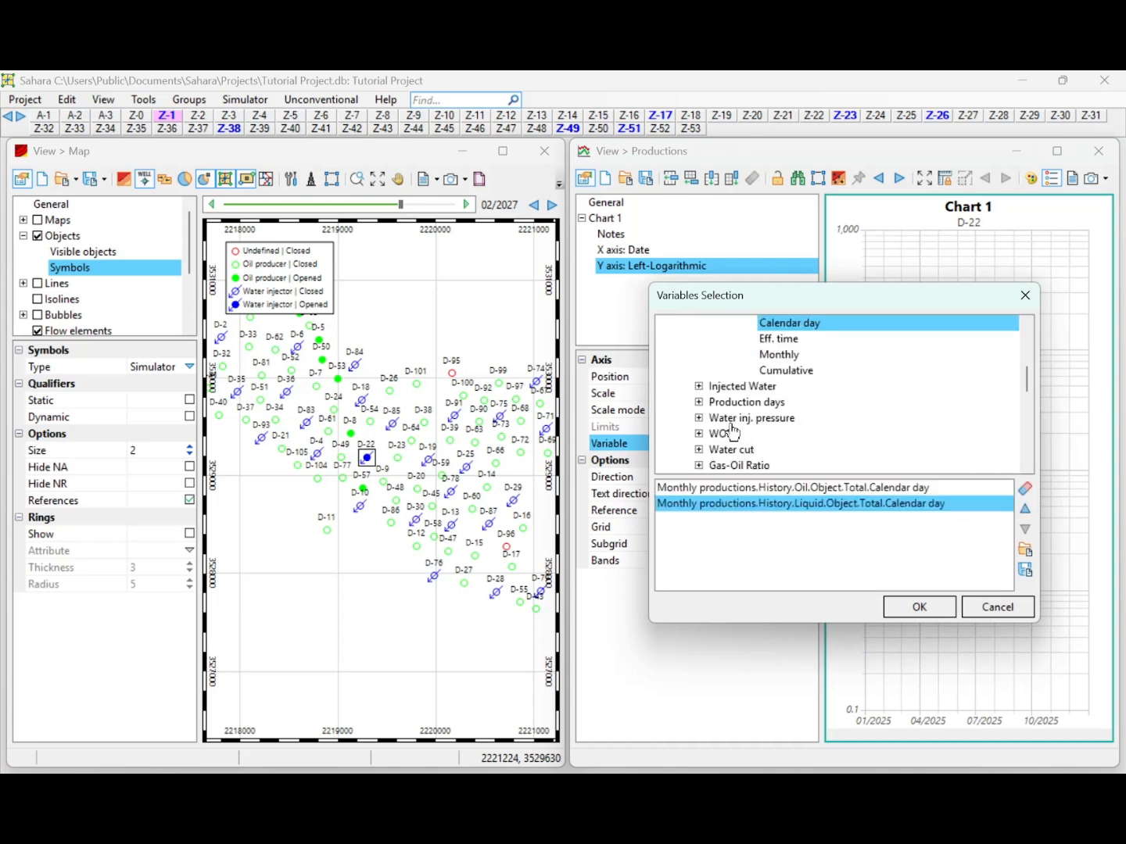
# Add the history injected water total calendar-day rate and apply the variable selection to the chart.
pyautogui.click(700, 386)
pyautogui.click(715, 401)
pyautogui.click(733, 418)
pyautogui.scroll(-1, 743, 422)
pyautogui.doubleClick(769, 421)
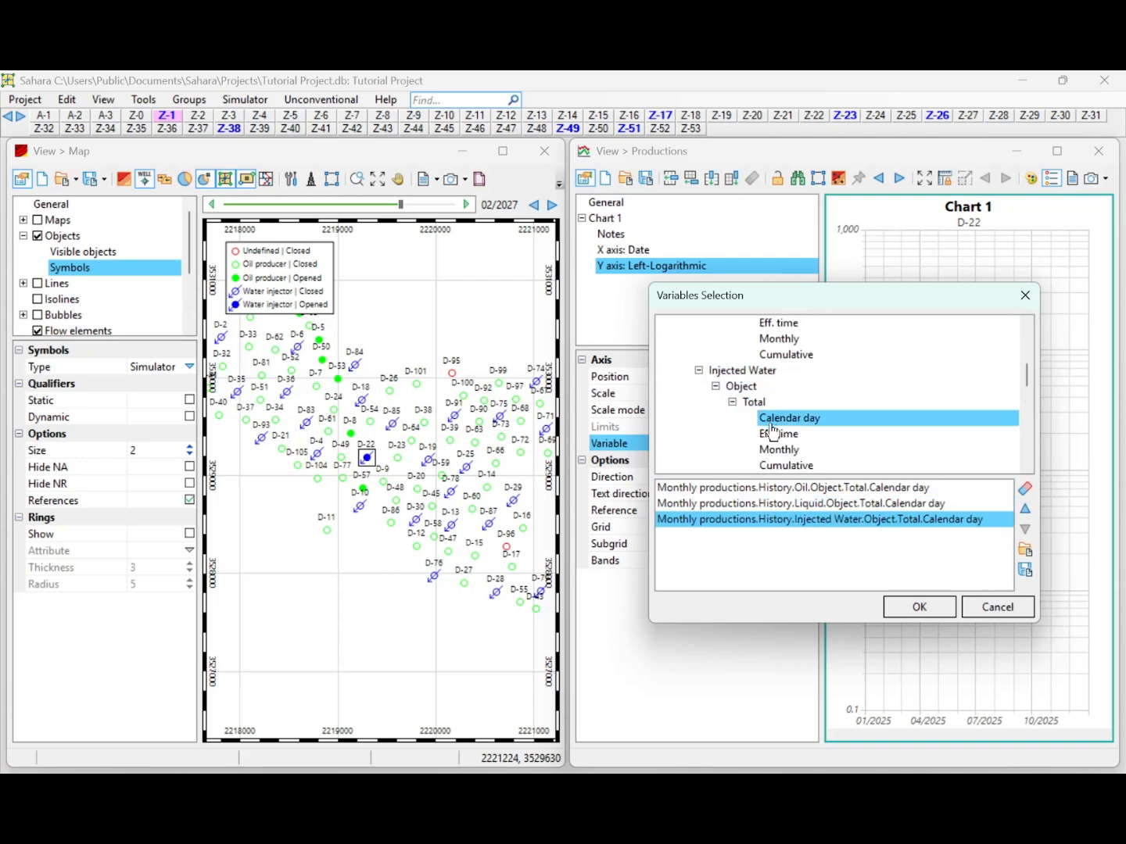
pyautogui.click(919, 608)
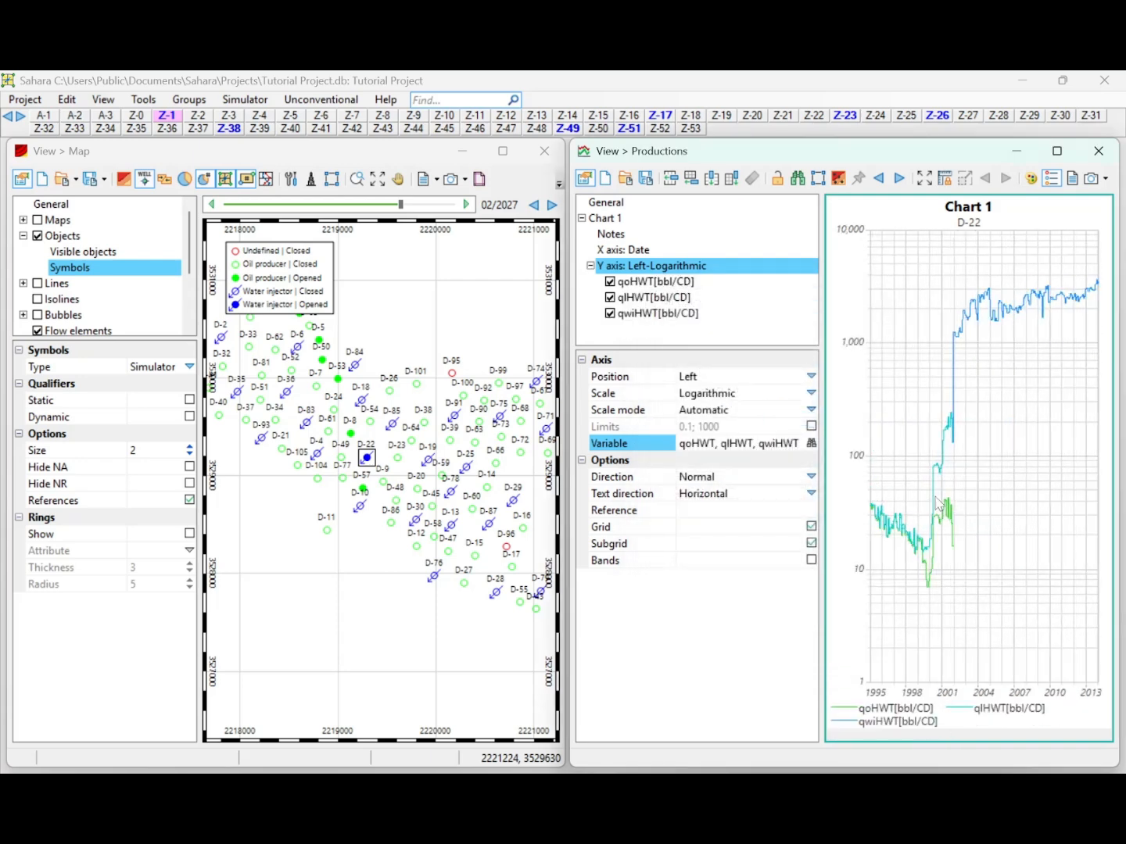
# Set the color of the liquid rate curve qlHWT to black.
pyautogui.click(650, 282)
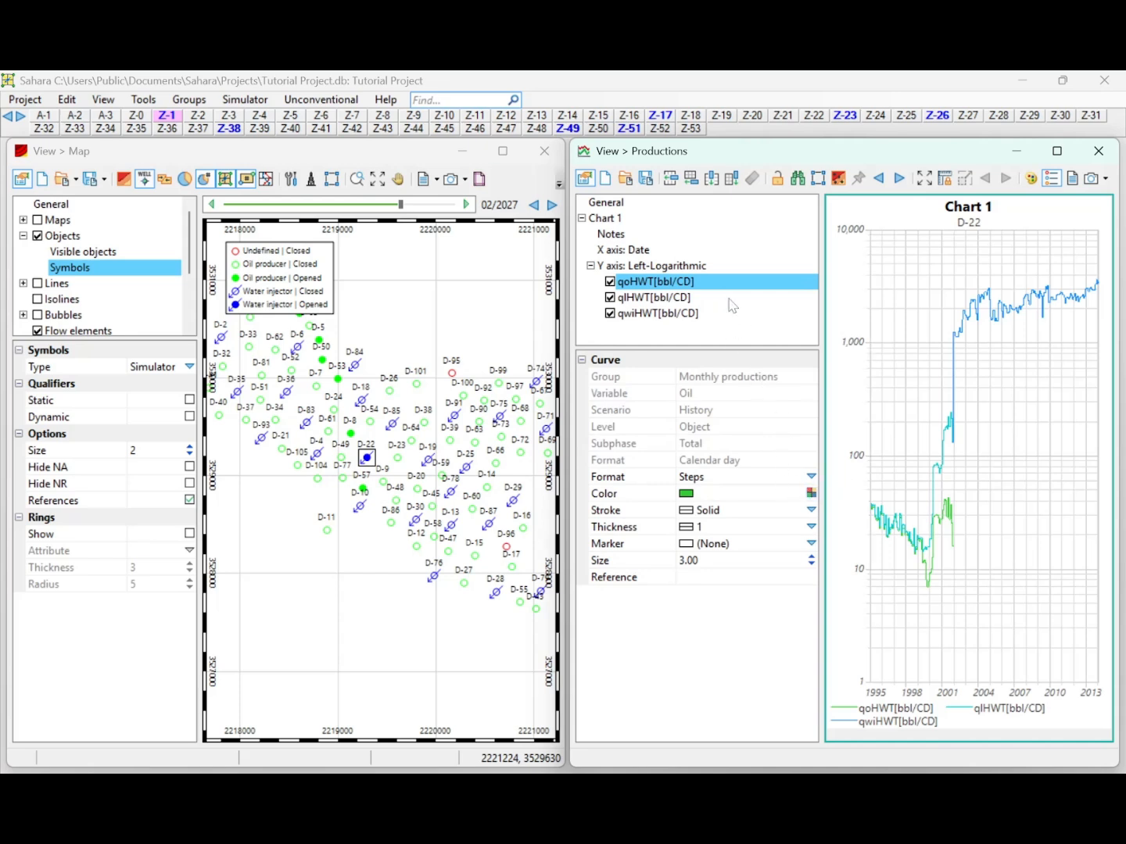
pyautogui.click(690, 301)
pyautogui.click(811, 494)
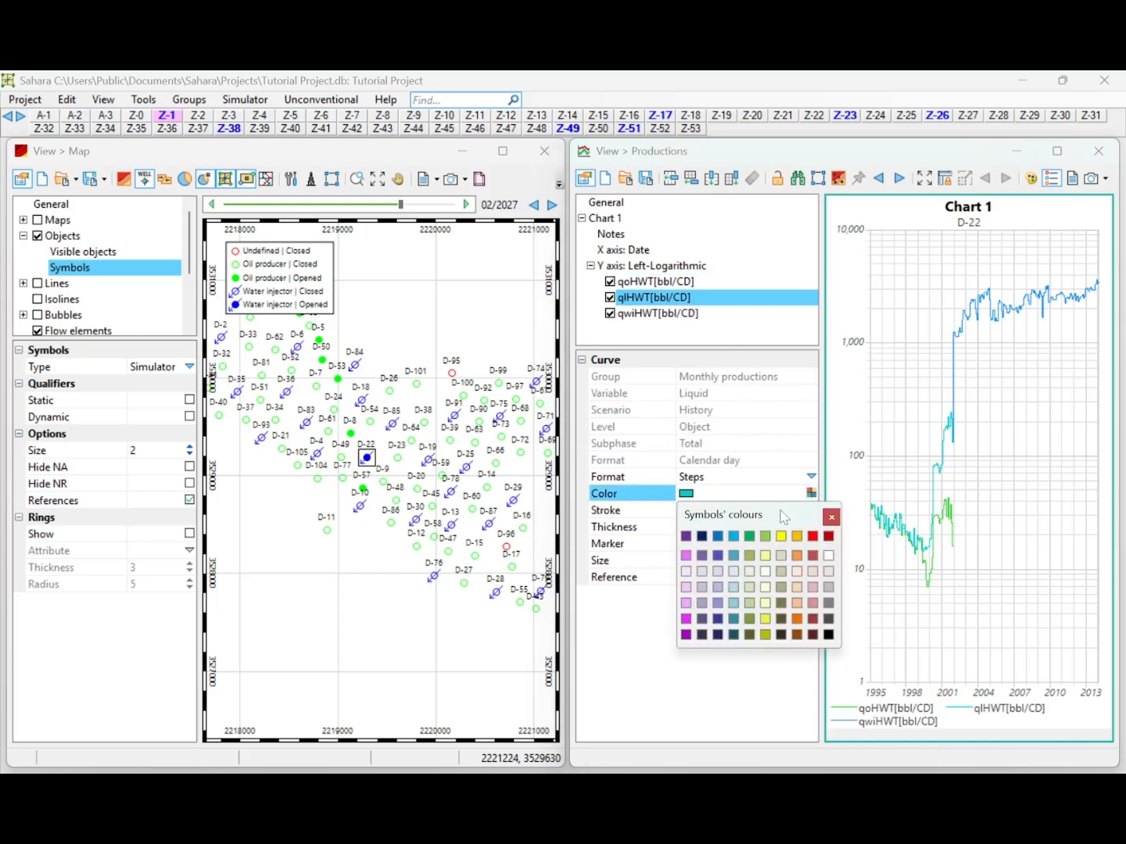
pyautogui.click(827, 634)
# Set the color of the injected water curve qwiHWT to light magenta.
pyautogui.click(672, 314)
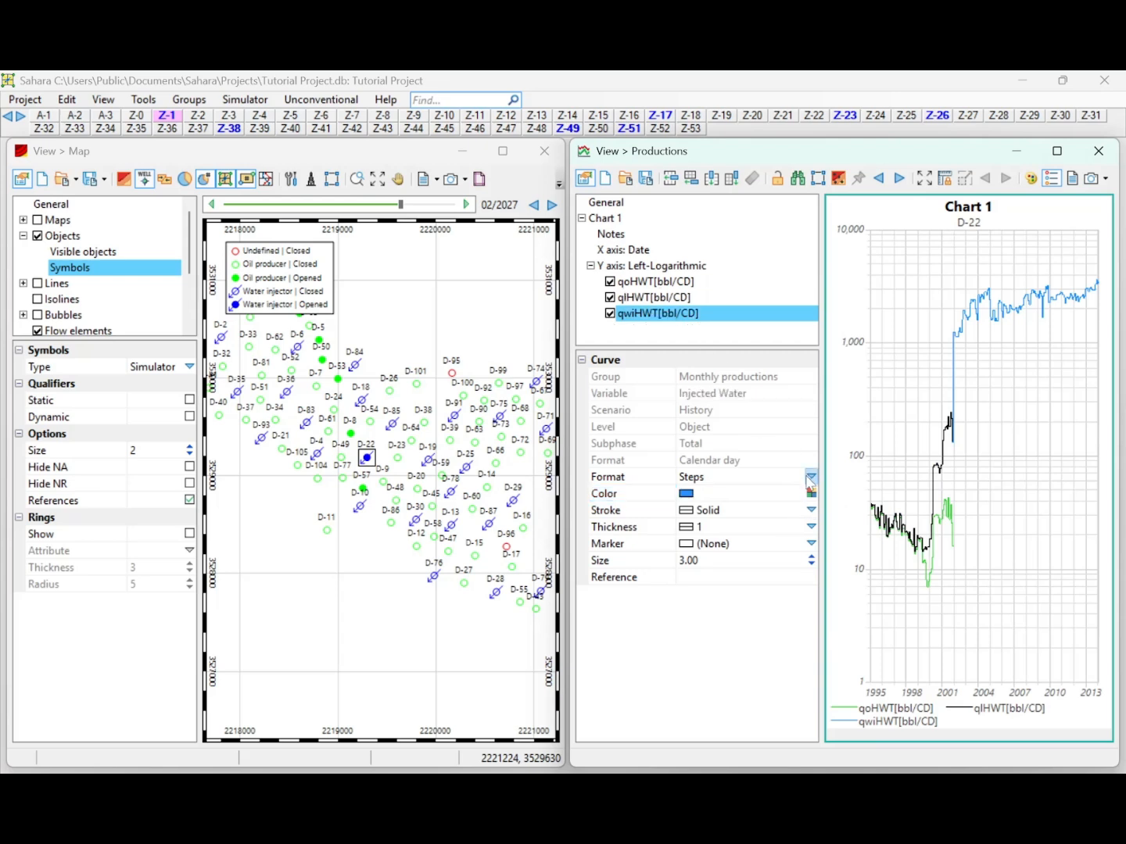
pyautogui.click(811, 494)
pyautogui.click(686, 543)
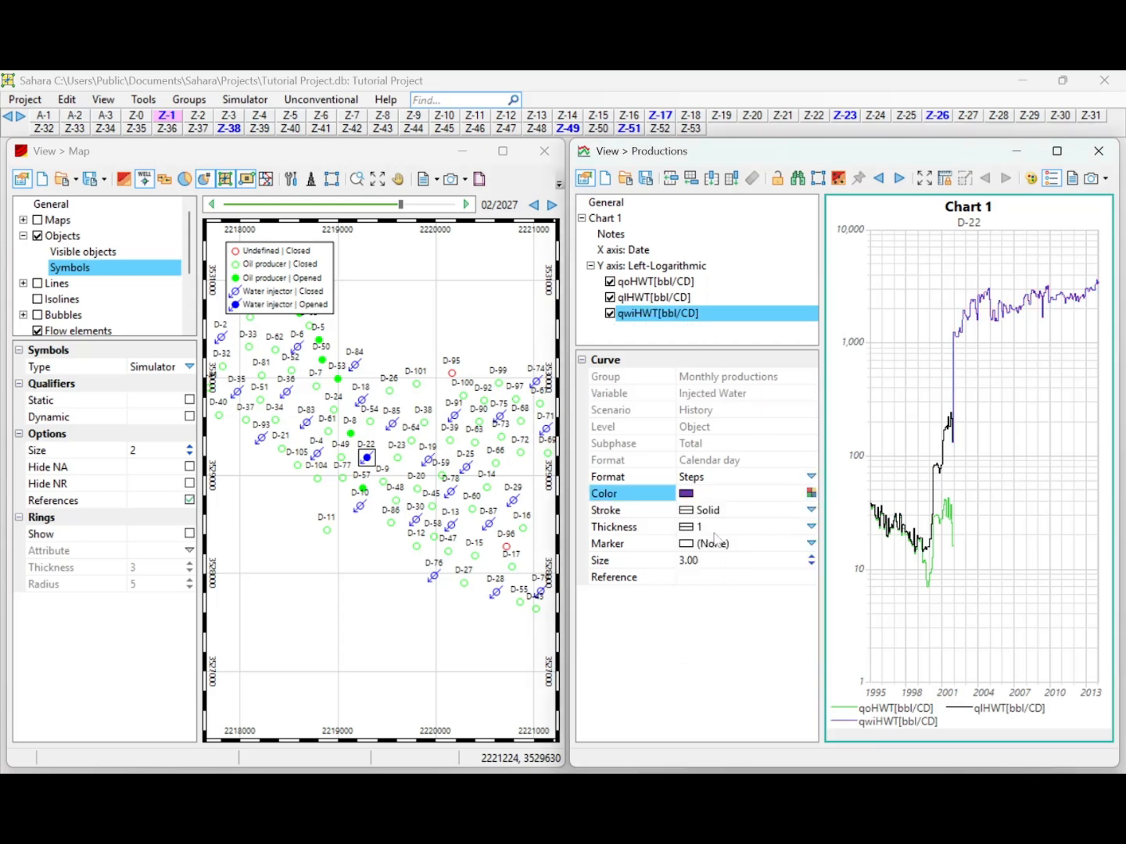
pyautogui.click(811, 493)
pyautogui.click(687, 559)
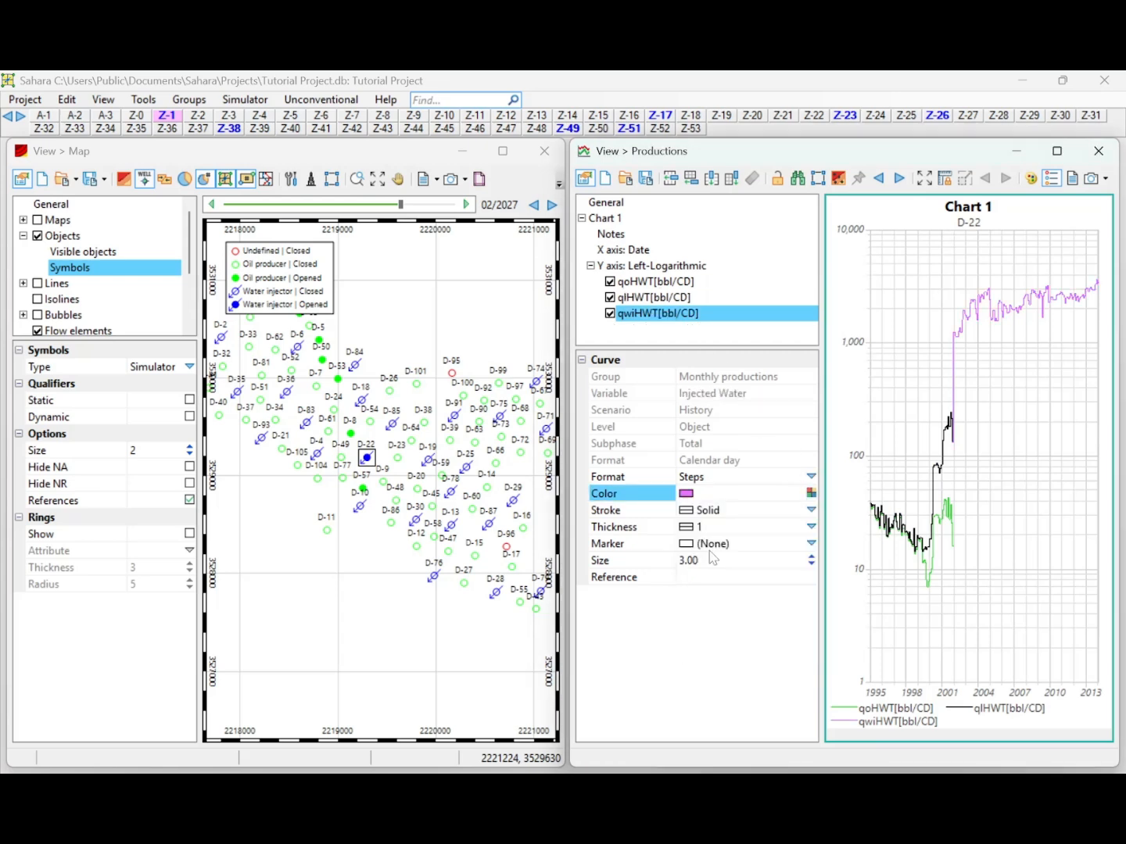
pyautogui.rightClick(923, 491)
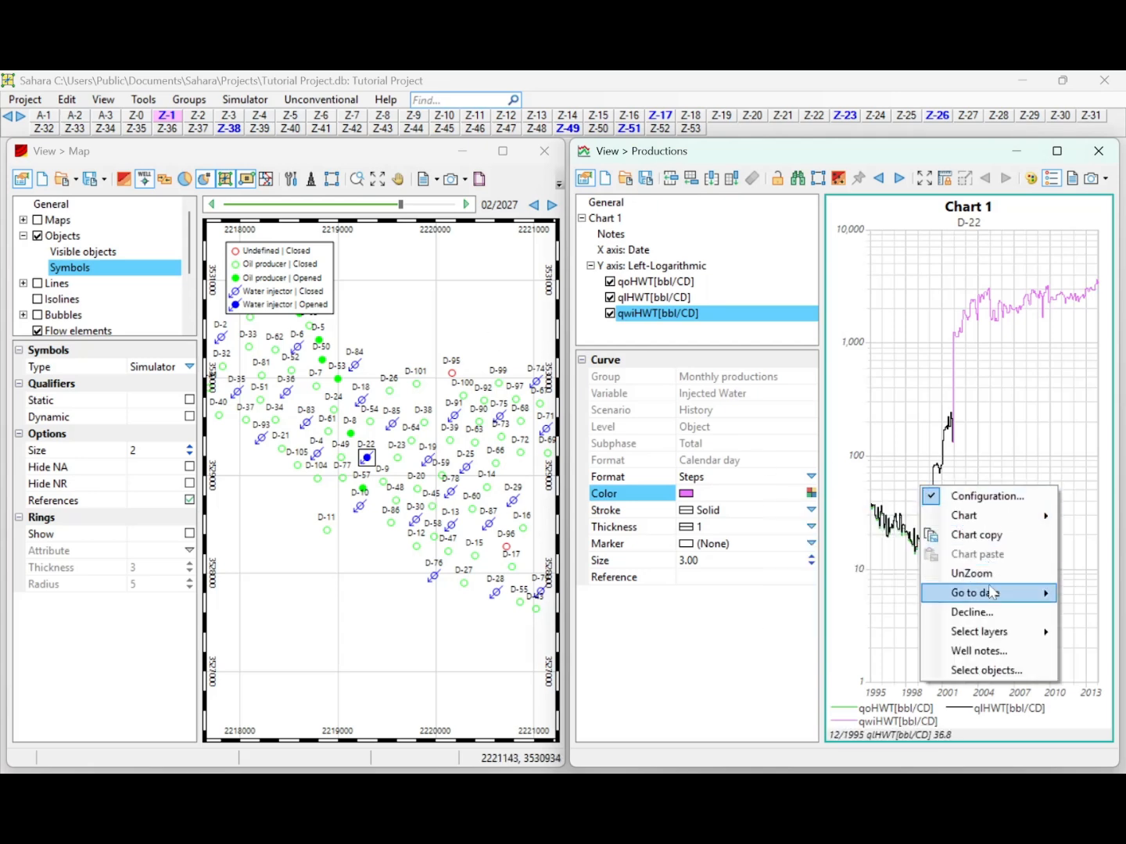
pyautogui.click(897, 532)
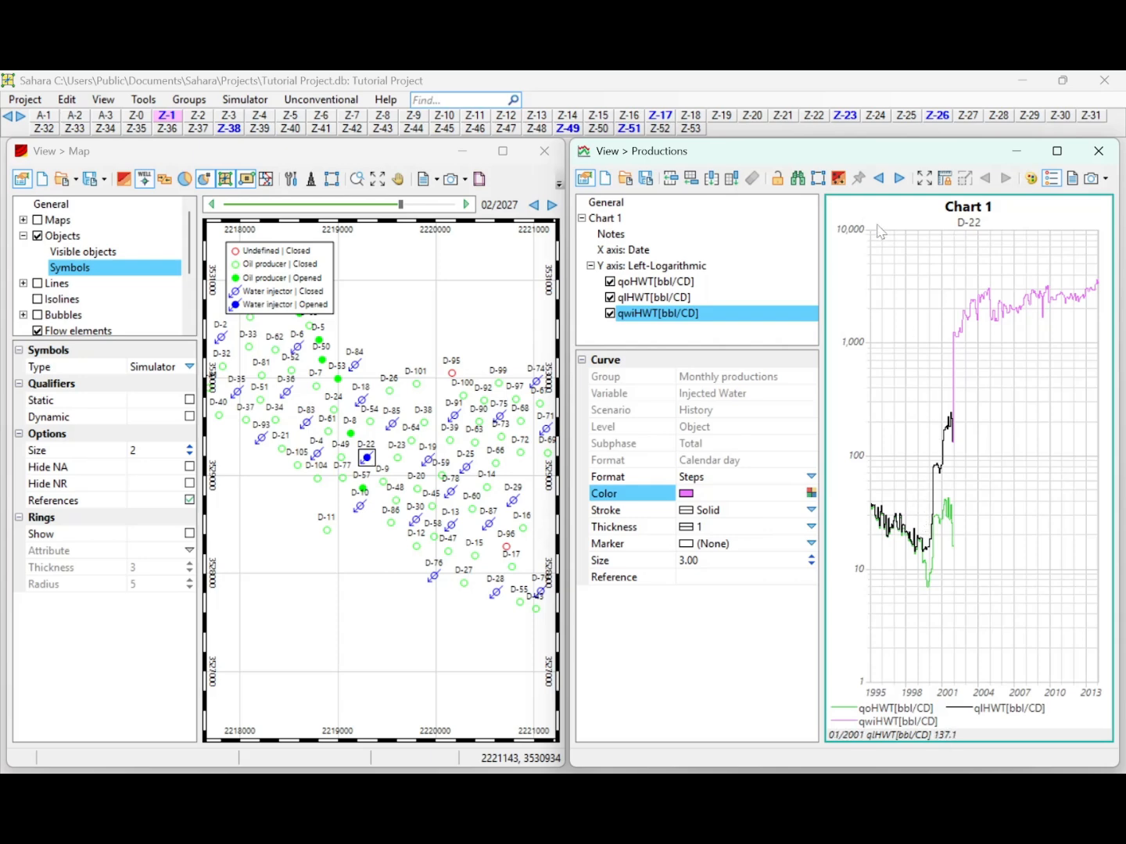
pyautogui.scroll(-4, 984, 516)
pyautogui.scroll(4, 983, 517)
pyautogui.rightClick(989, 450)
pyautogui.moveTo(1020, 483)
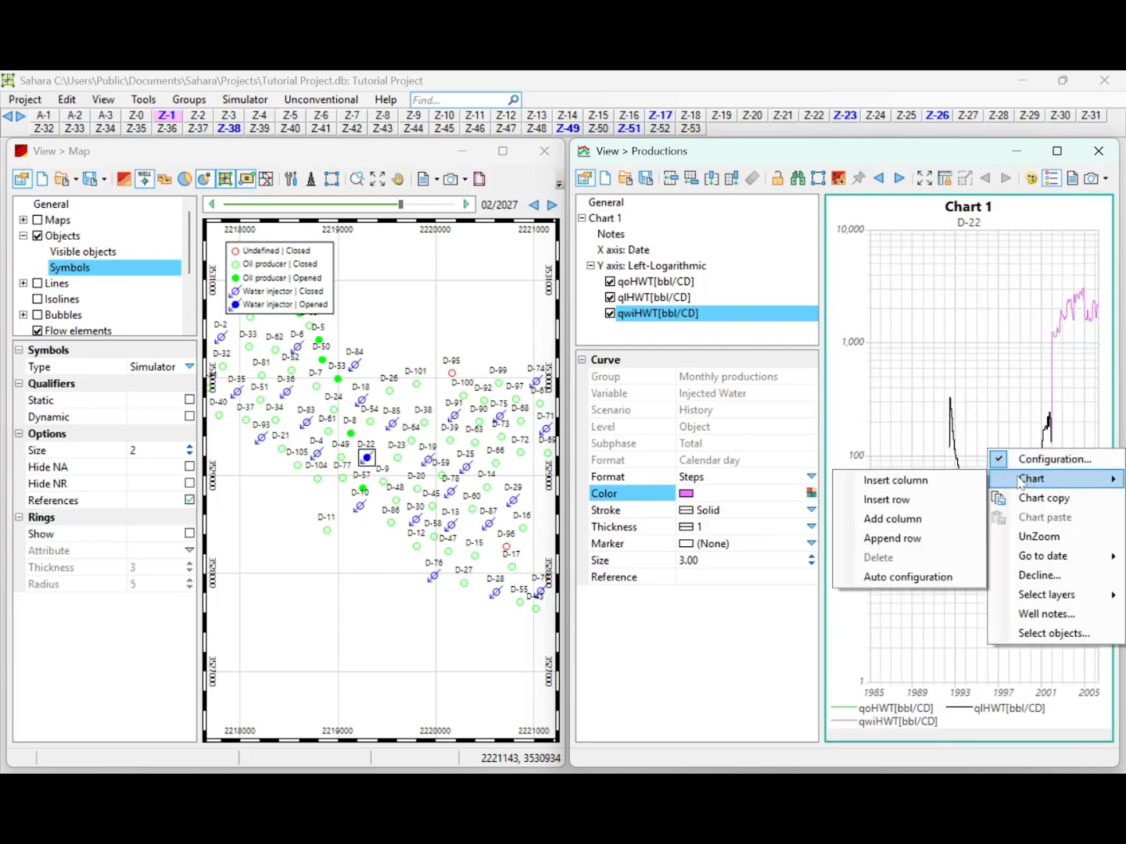
pyautogui.moveTo(1038, 559)
pyautogui.click(964, 558)
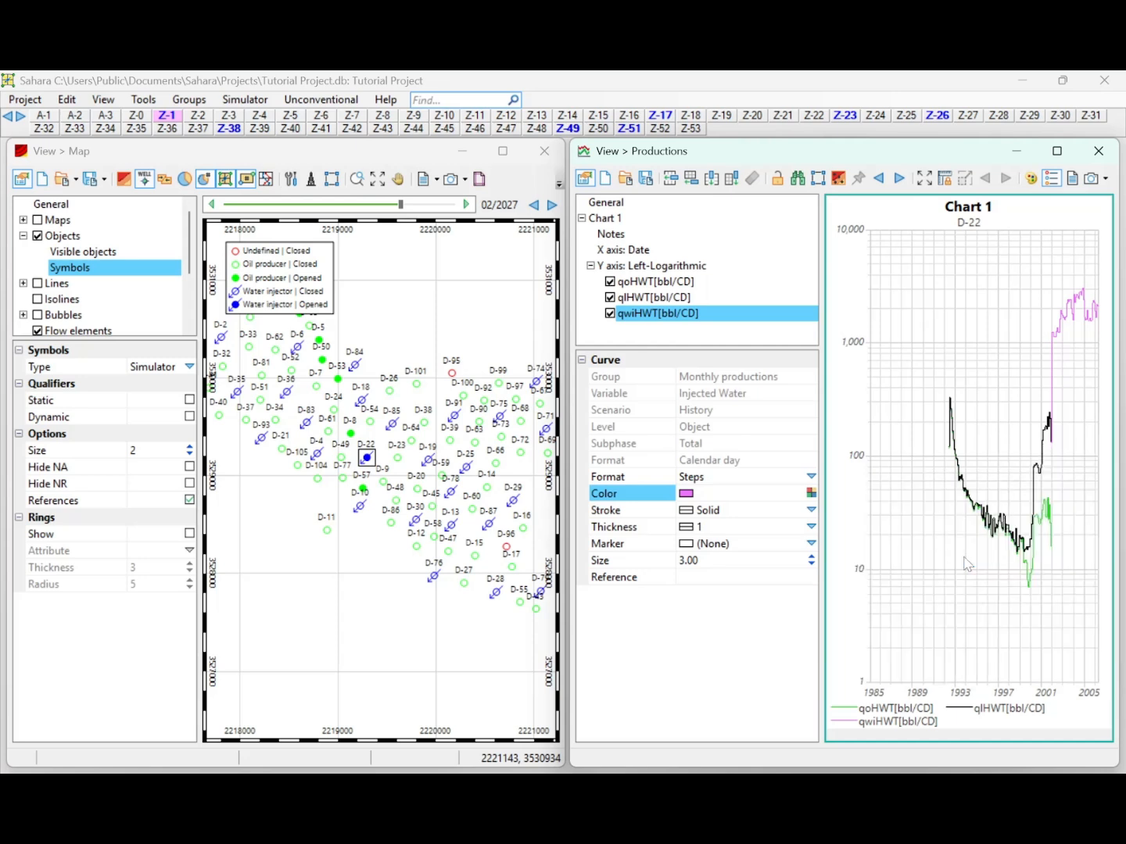
pyautogui.rightClick(989, 519)
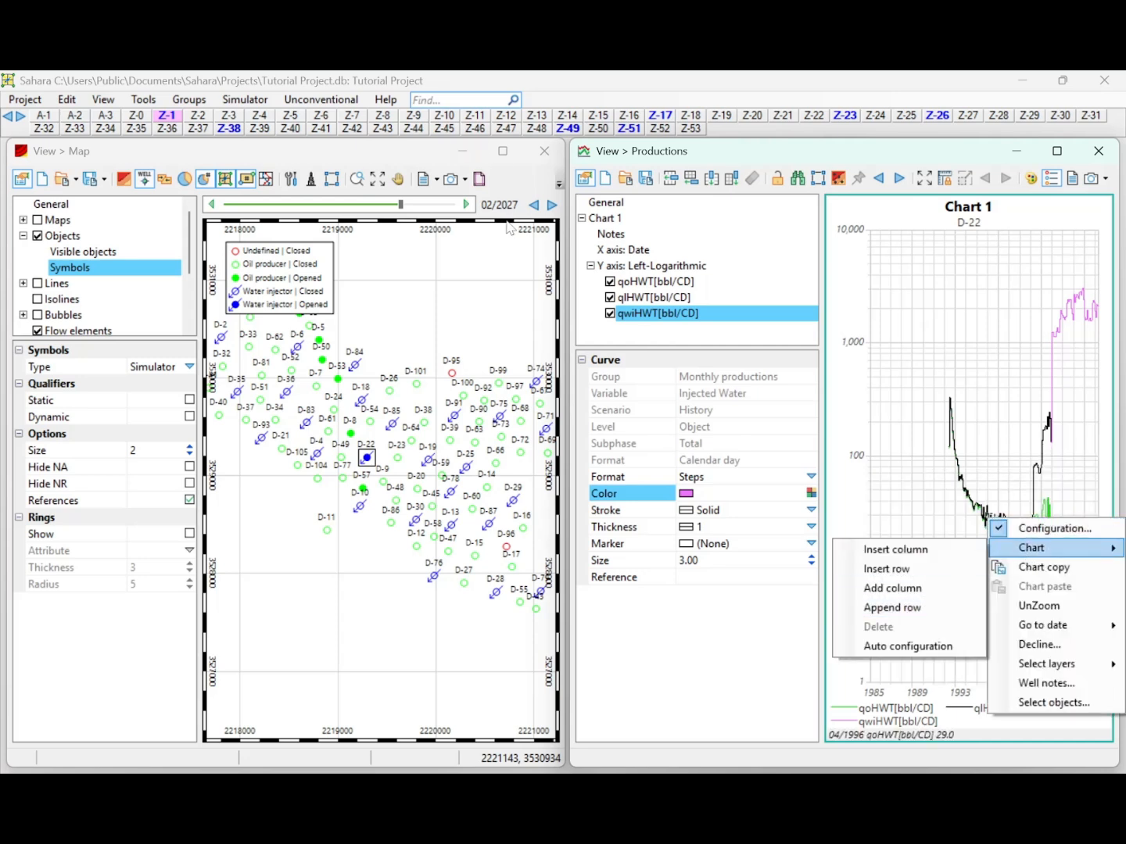
# Move the synchronized date to 08/1995, 06/1992 and 02/2020 to compare D-22's map status with its production rates.
pyautogui.click(405, 205)
pyautogui.click(398, 205)
pyautogui.click(366, 203)
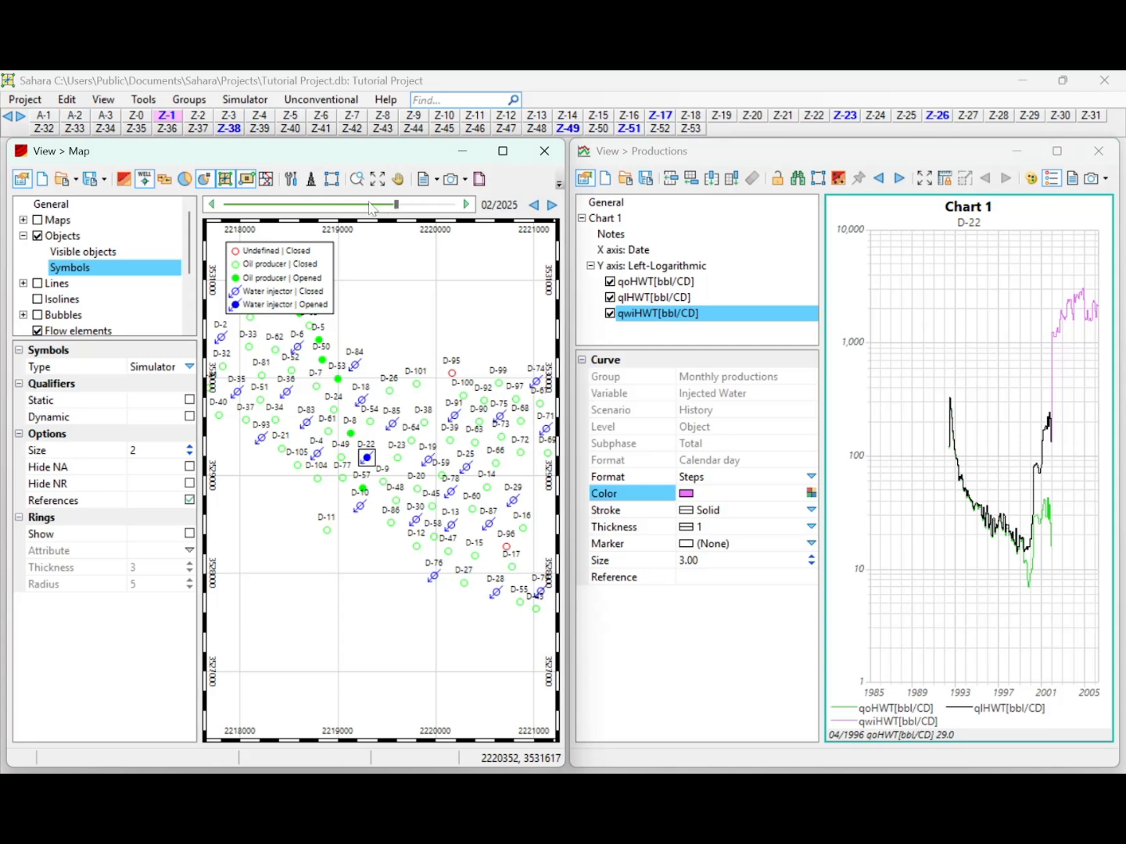
pyautogui.moveTo(397, 204); pyautogui.dragTo(331, 202)
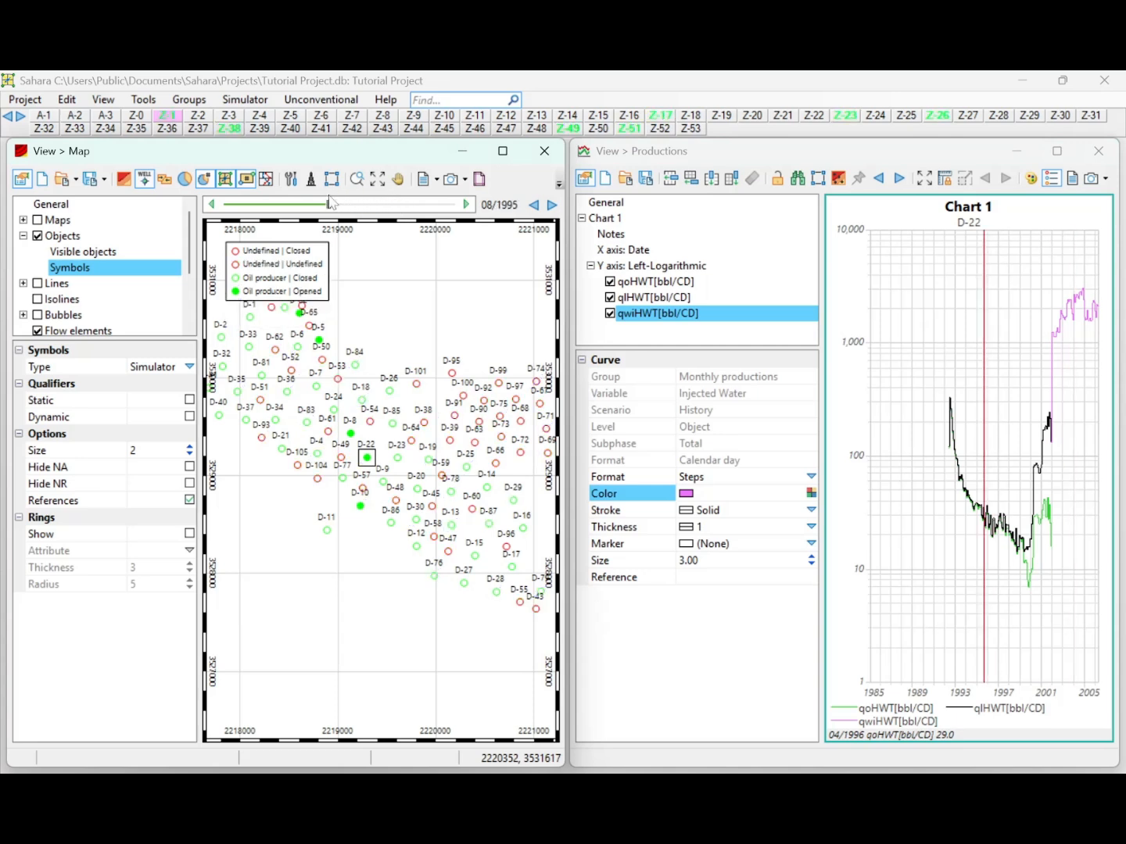
pyautogui.moveTo(983, 542); pyautogui.dragTo(949, 526)
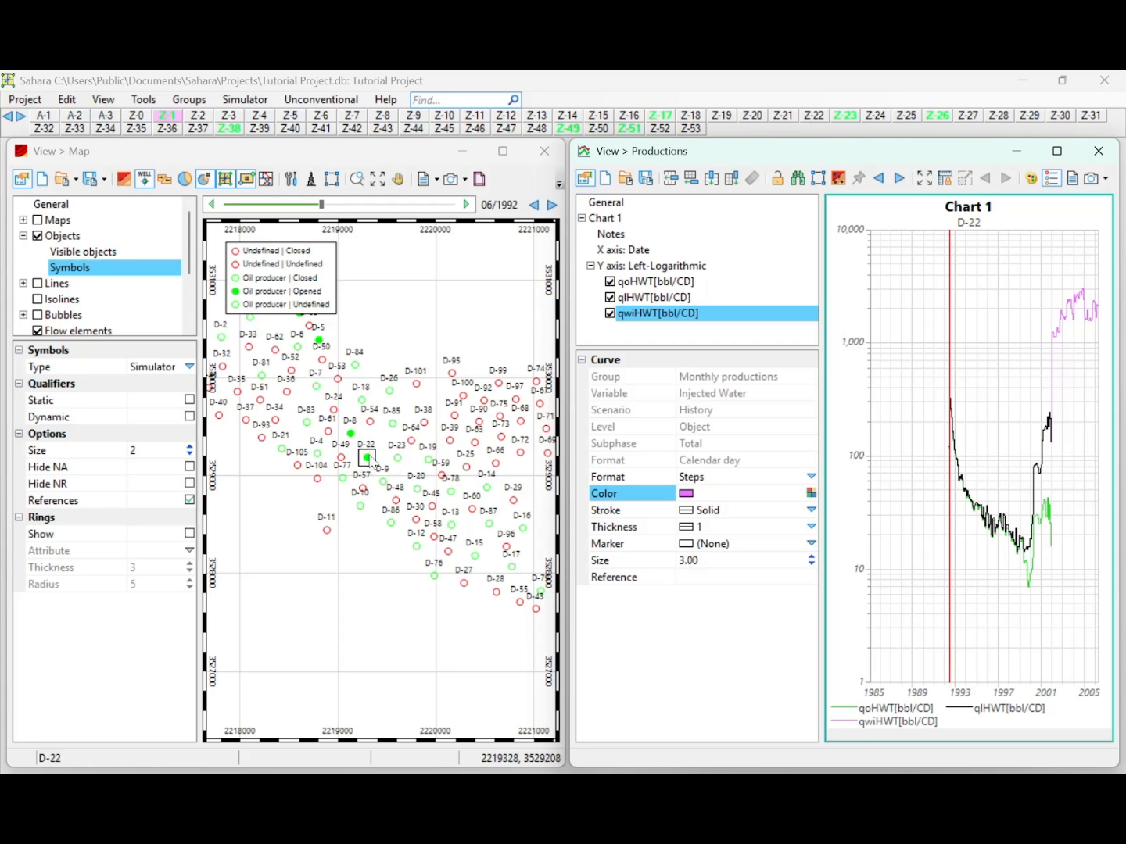
pyautogui.moveTo(950, 504); pyautogui.dragTo(1028, 432)
pyautogui.scroll(-3, 1049, 481)
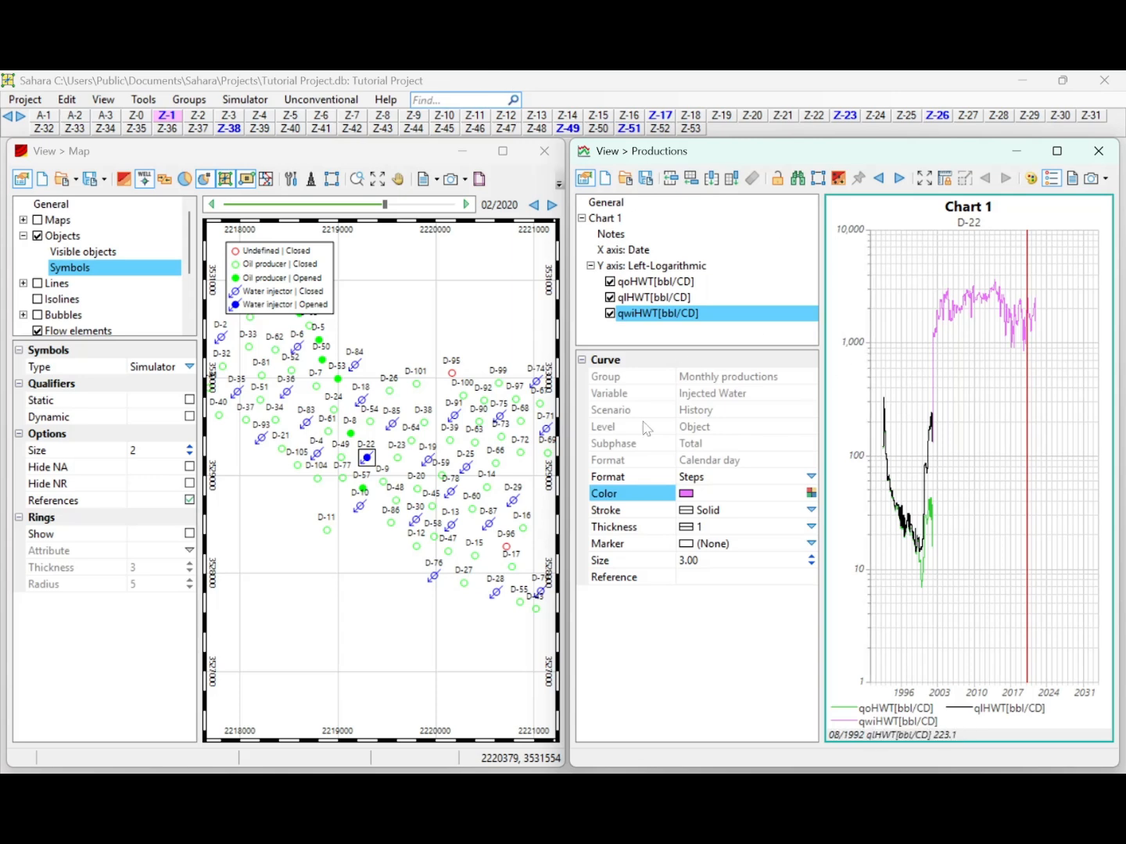
# Switch the active layer to Z-17, Z-23 and finally Z-26 to compare open wells on the map.
pyautogui.click(664, 117)
pyautogui.click(847, 118)
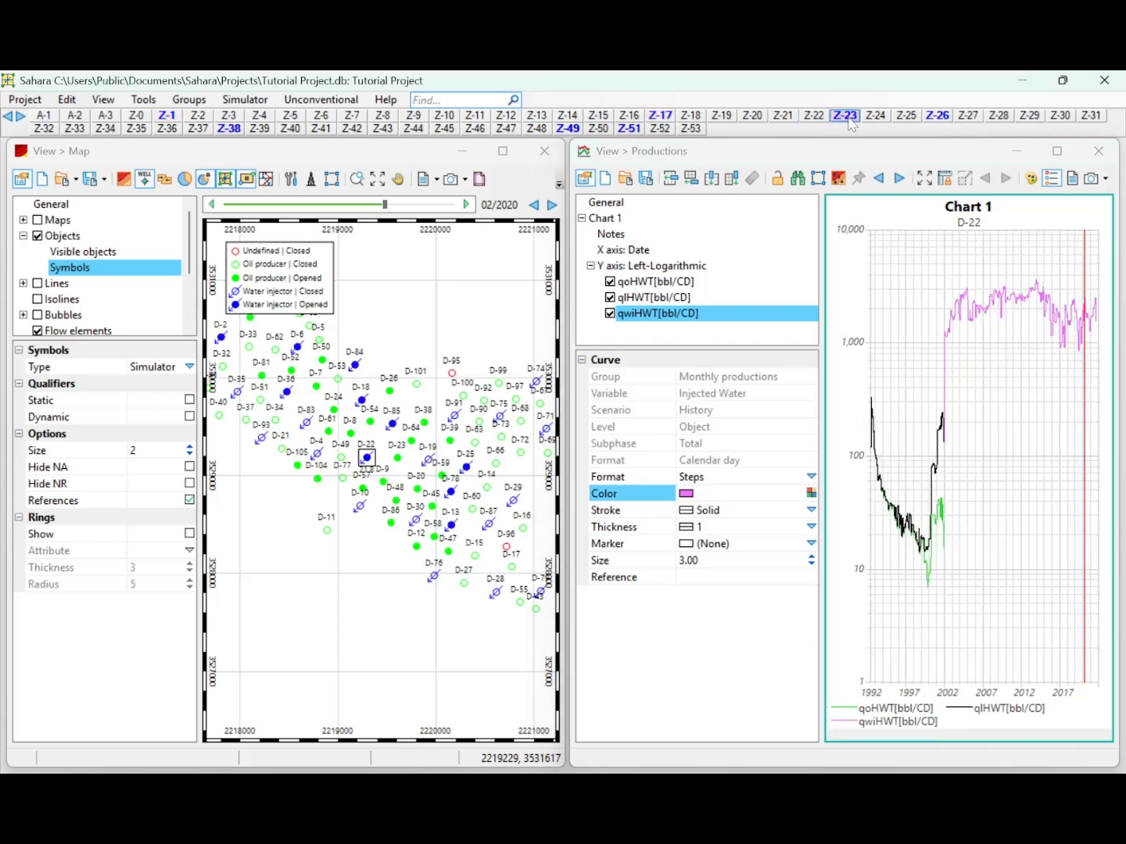
pyautogui.click(942, 120)
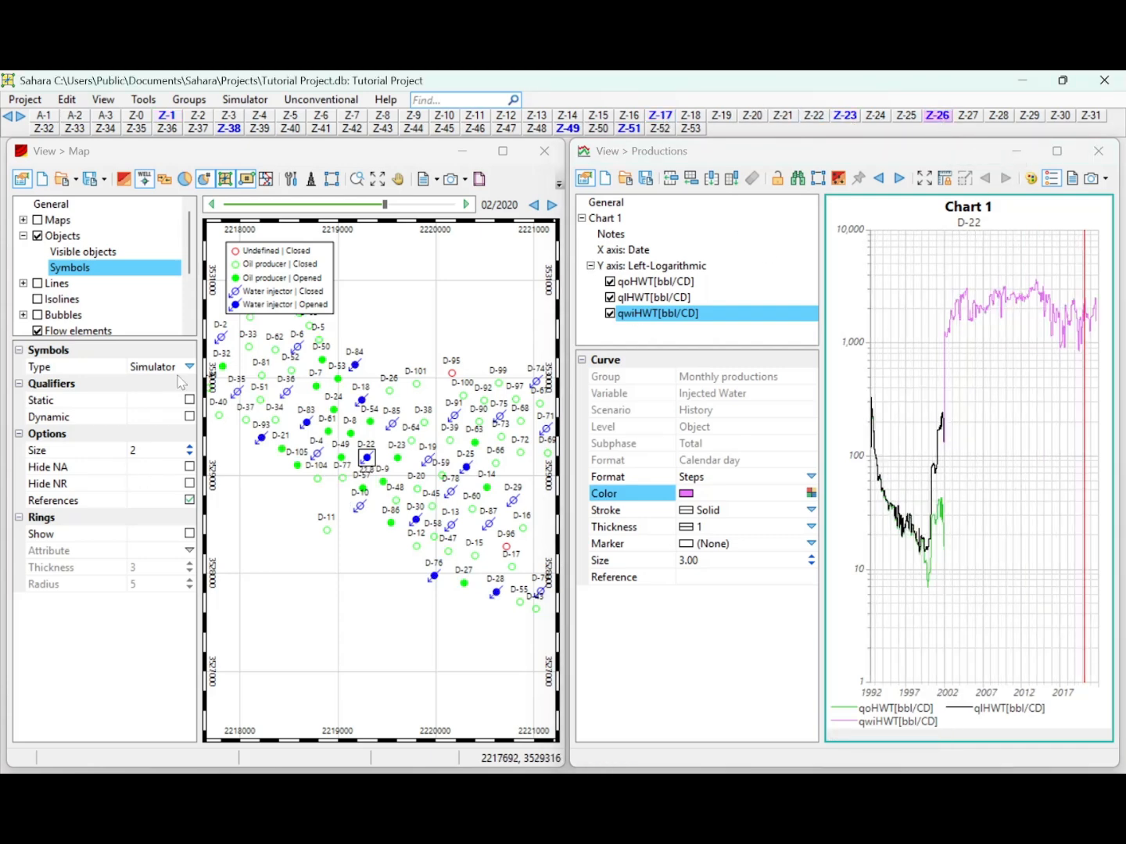
# Move the production chart's date bar to 05/2012 and show the whole field on the map.
pyautogui.click(1080, 532)
pyautogui.moveTo(1078, 532); pyautogui.dragTo(1014, 497)
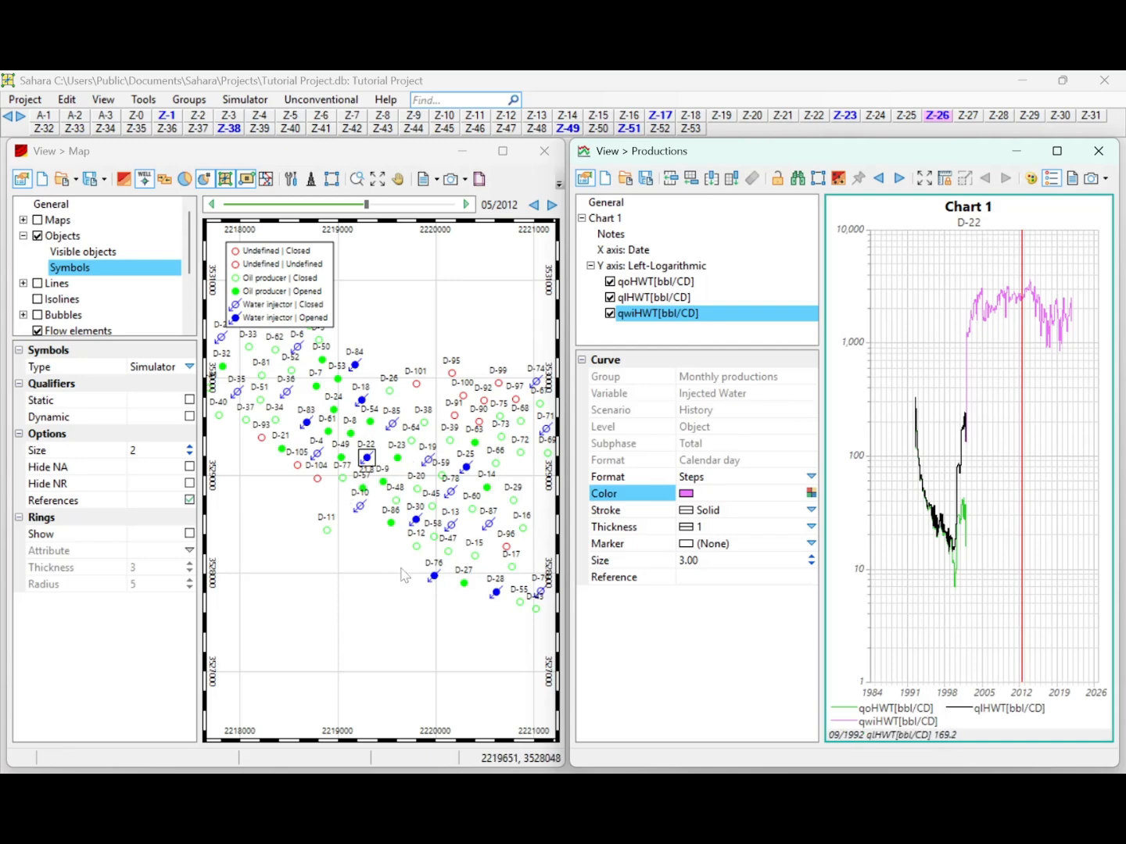
pyautogui.scroll(-3, 404, 576)
pyautogui.click(479, 480)
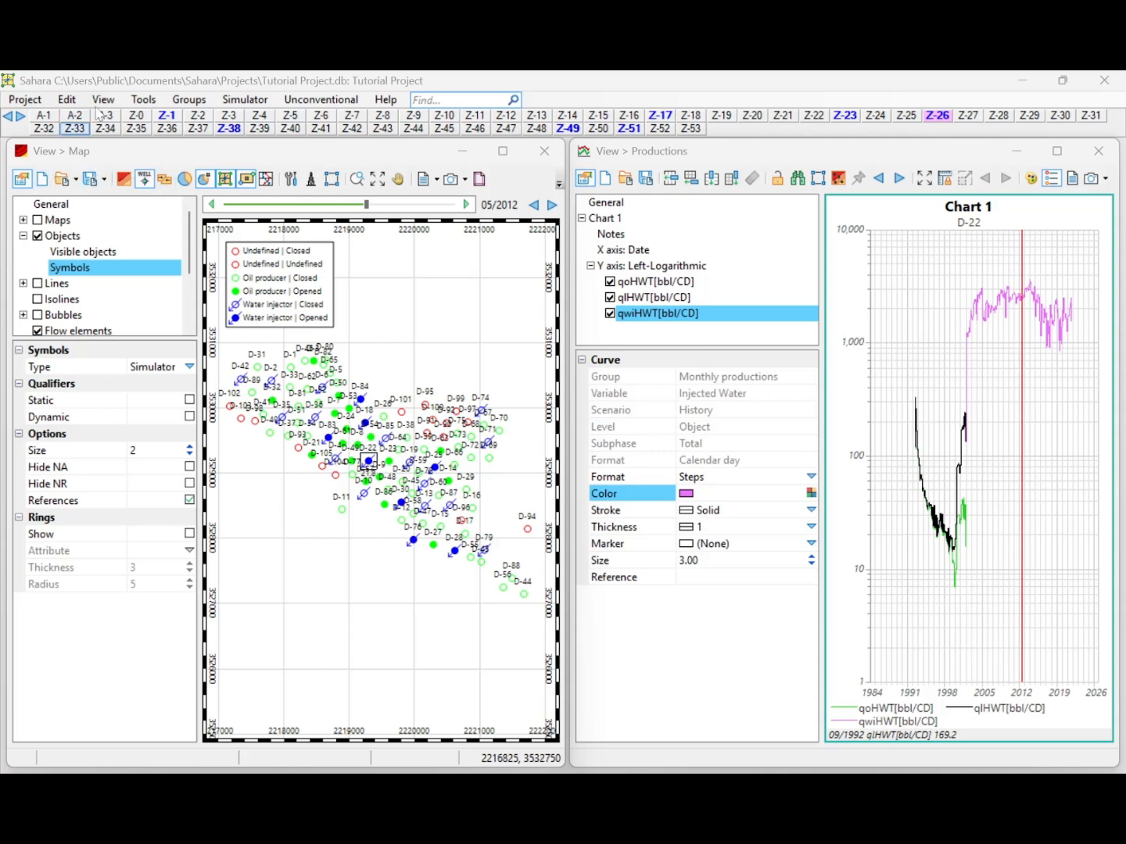
# Open the scenarios list, examine the Primary(Sim) scenario's type and subphases, and close the list.
pyautogui.click(67, 99)
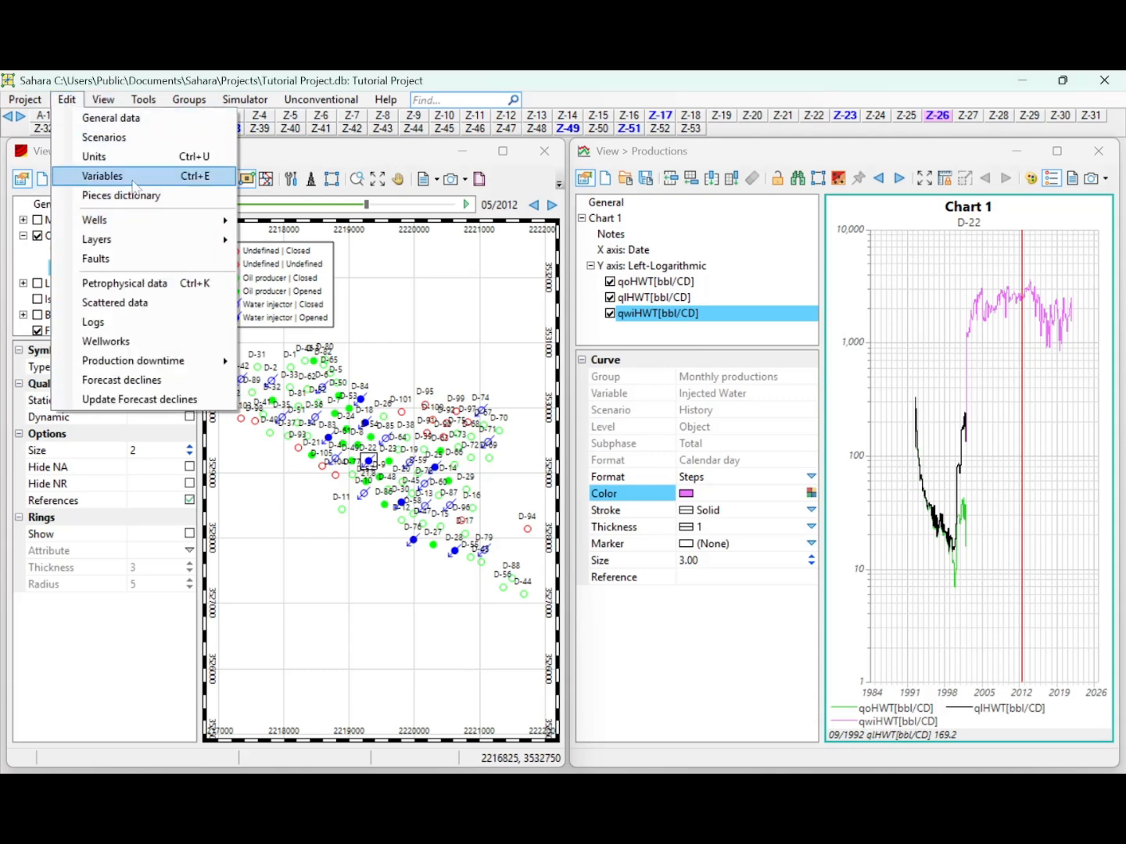
pyautogui.click(126, 137)
pyautogui.click(349, 287)
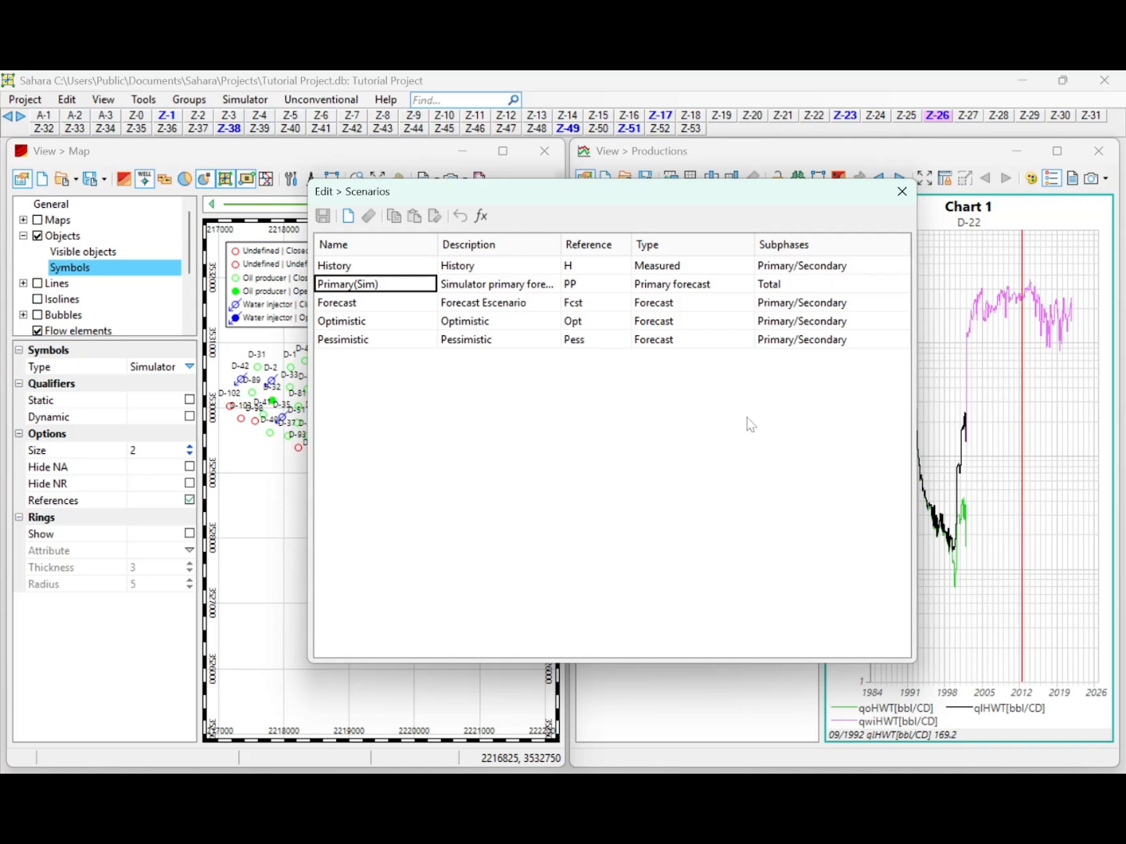
pyautogui.click(901, 191)
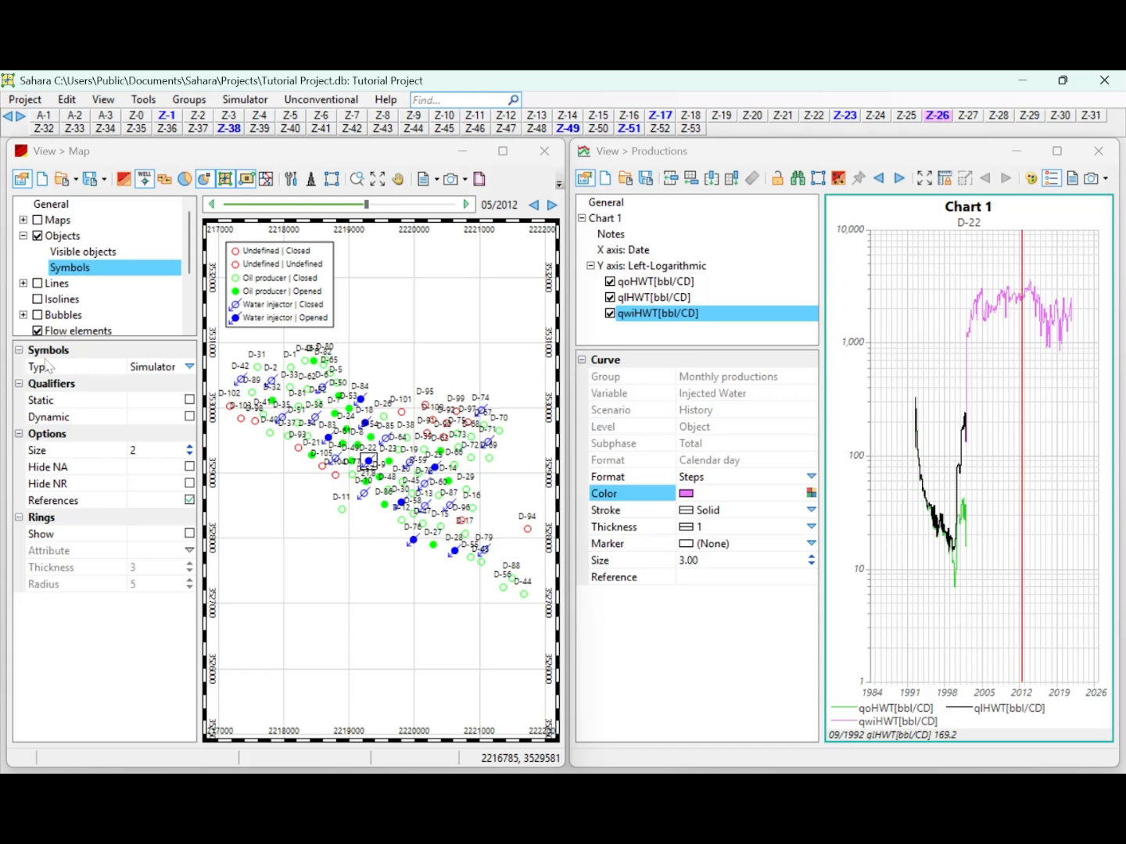
# Turn on the property maps, preview Gross Thickness, Top, Porosity and Pore Volume, and leave Net Thickness displayed.
pyautogui.click(38, 220)
pyautogui.click(23, 220)
pyautogui.click(54, 235)
pyautogui.click(54, 251)
pyautogui.click(54, 268)
pyautogui.click(53, 283)
pyautogui.click(53, 299)
pyautogui.click(53, 283)
pyautogui.click(53, 267)
pyautogui.click(53, 236)
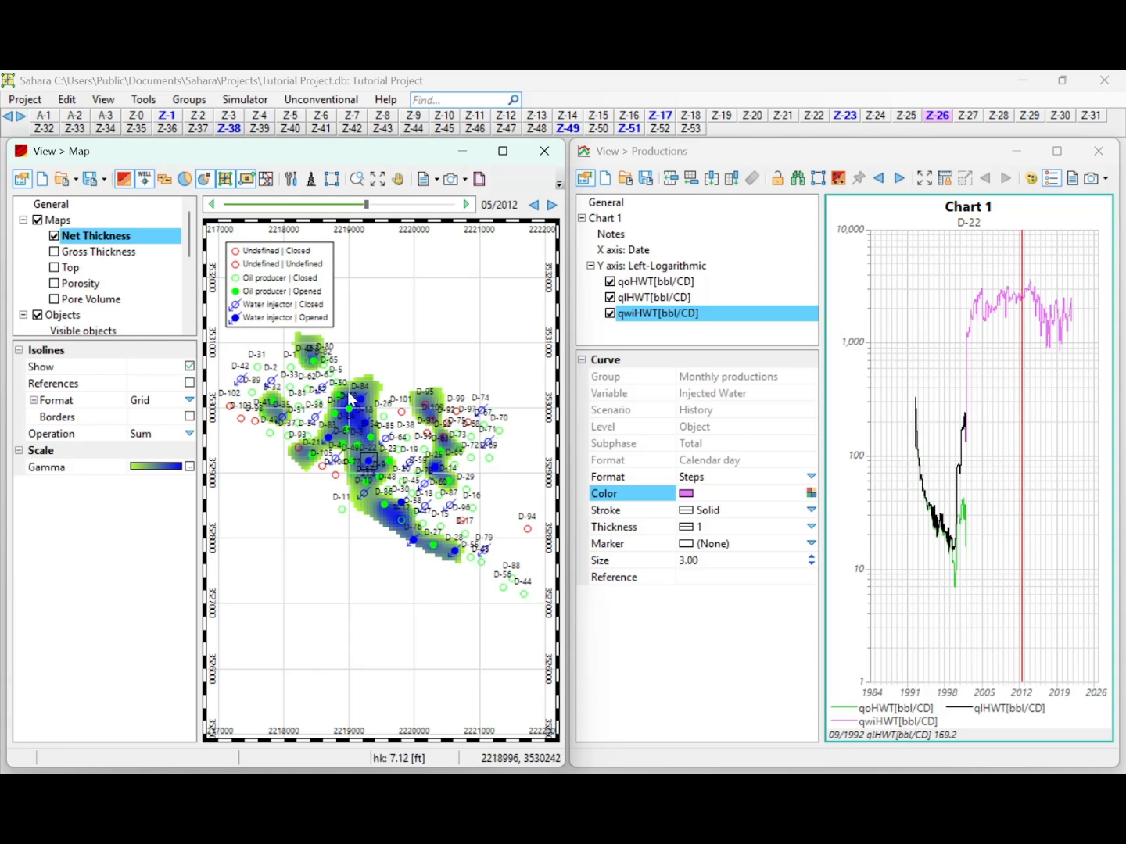